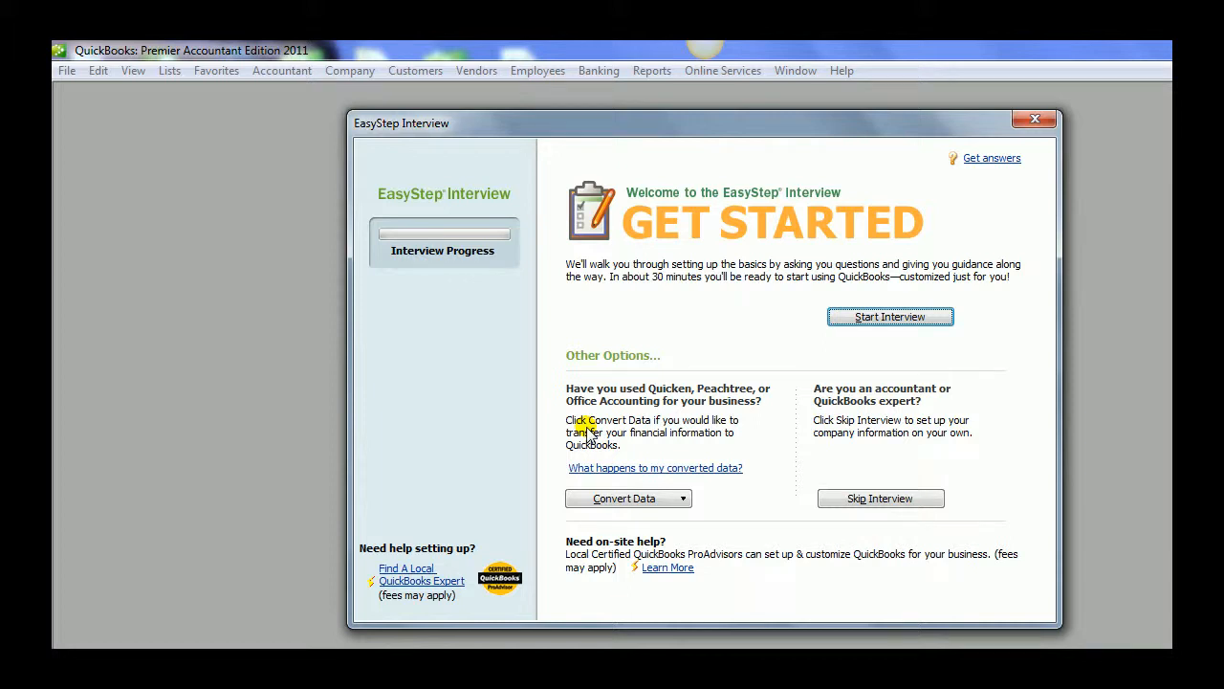
Step: Start the EasyStep Interview and enter the company information for Party Factory, including legal name, tax ID, address, phone, e-mail and web site
{"action": "left_click", "coordinate": [924, 325]}
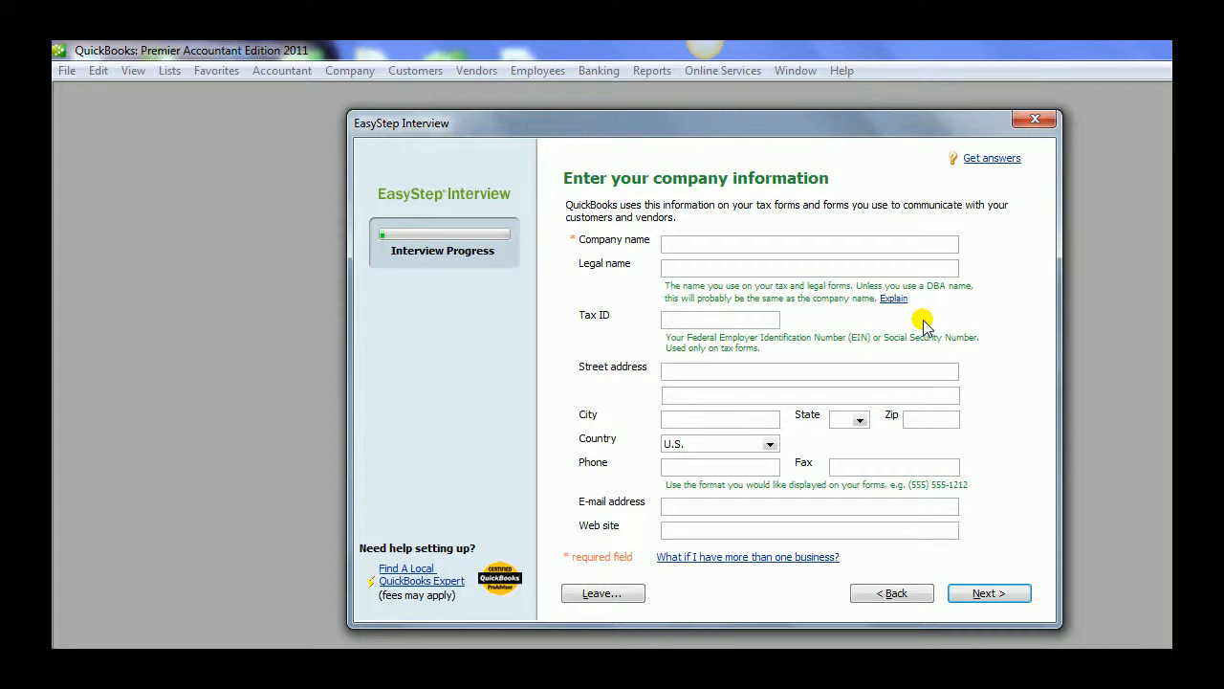
{"action": "type", "text": "Party Factory"}
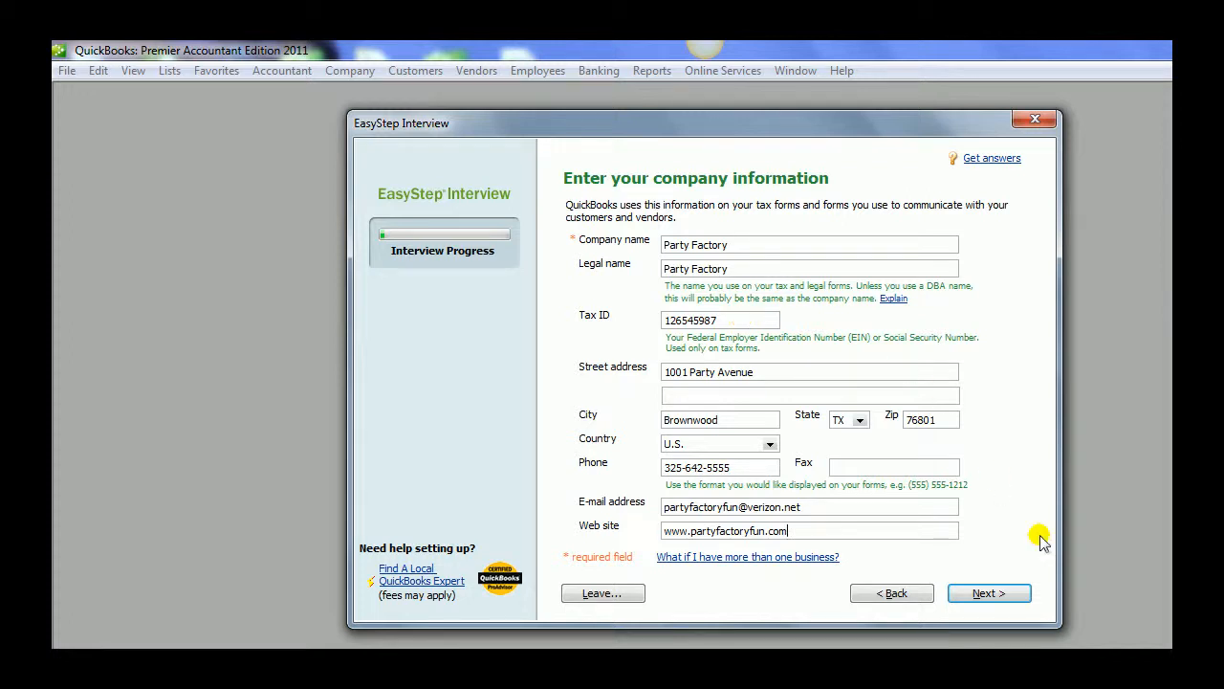
{"action": "left_click", "coordinate": [990, 594]}
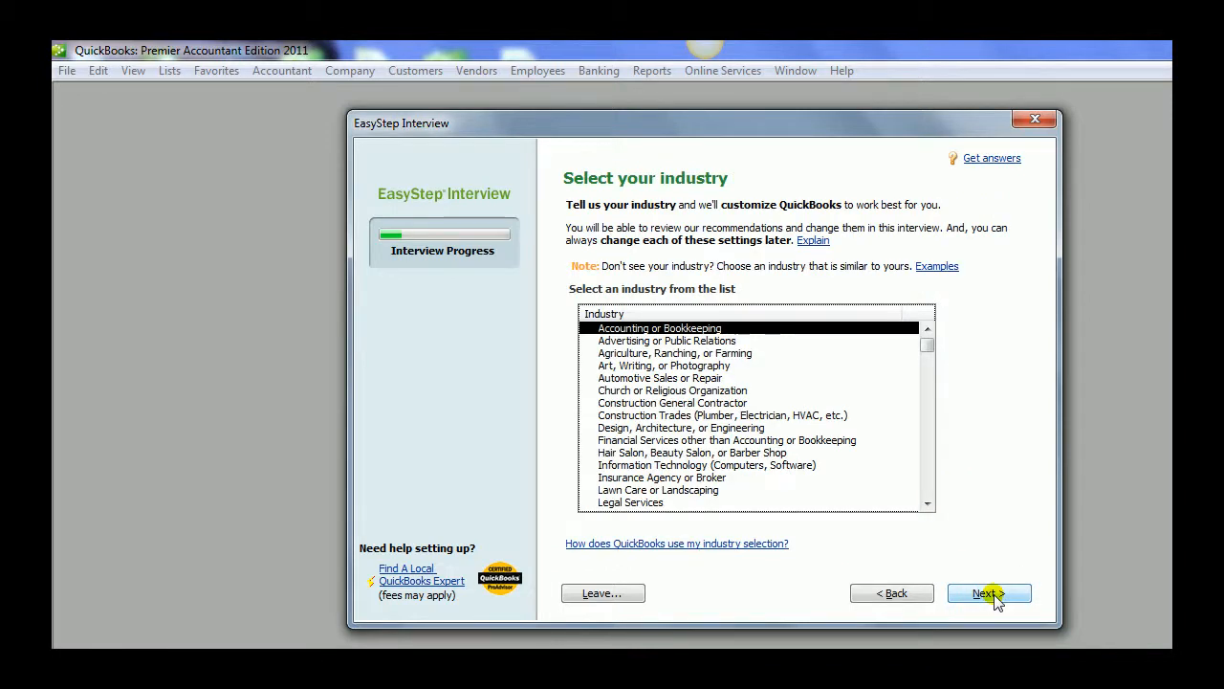
Step: Select Restaurant, Caterer, or Bar as the company's industry and continue to the company organization question
{"action": "left_click", "coordinate": [926, 504]}
{"action": "left_click", "coordinate": [927, 504]}
{"action": "left_click", "coordinate": [927, 504]}
{"action": "left_click", "coordinate": [927, 504]}
{"action": "left_click", "coordinate": [927, 504]}
{"action": "left_click", "coordinate": [927, 504]}
{"action": "left_click", "coordinate": [926, 504]}
{"action": "left_click", "coordinate": [927, 504]}
{"action": "left_click", "coordinate": [927, 504]}
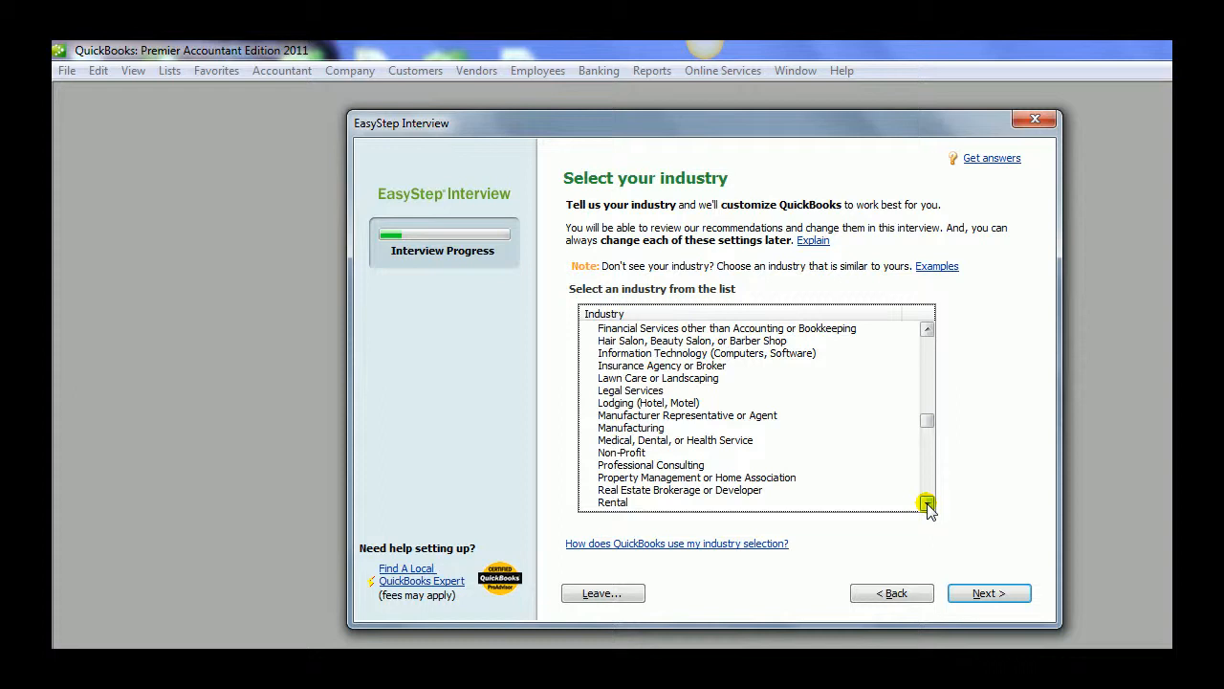
{"action": "left_click", "coordinate": [927, 504]}
{"action": "left_click", "coordinate": [927, 504]}
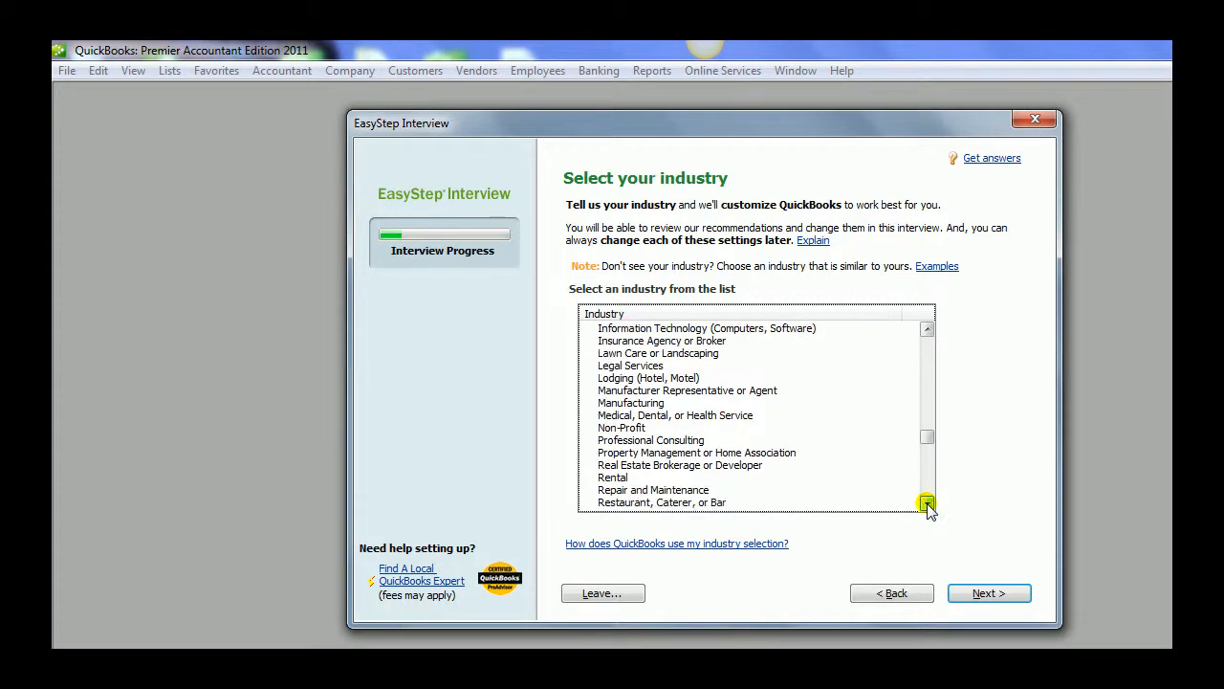
{"action": "left_click", "coordinate": [926, 504]}
{"action": "left_click", "coordinate": [927, 504]}
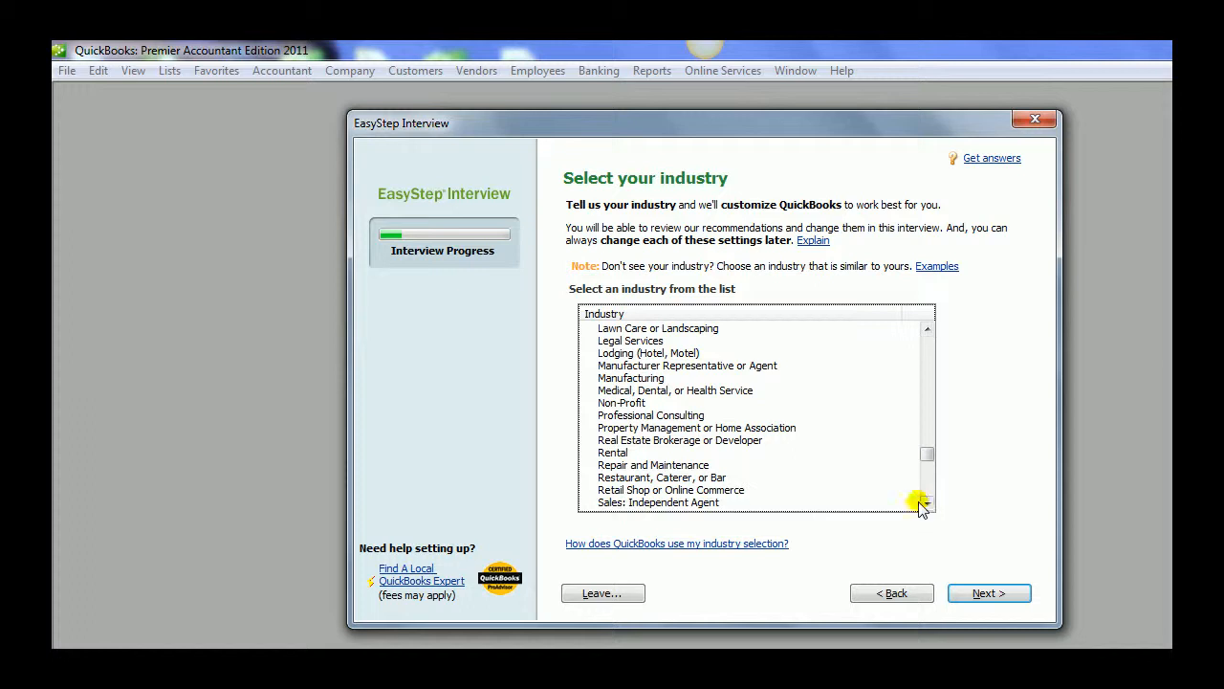
{"action": "left_click", "coordinate": [683, 477]}
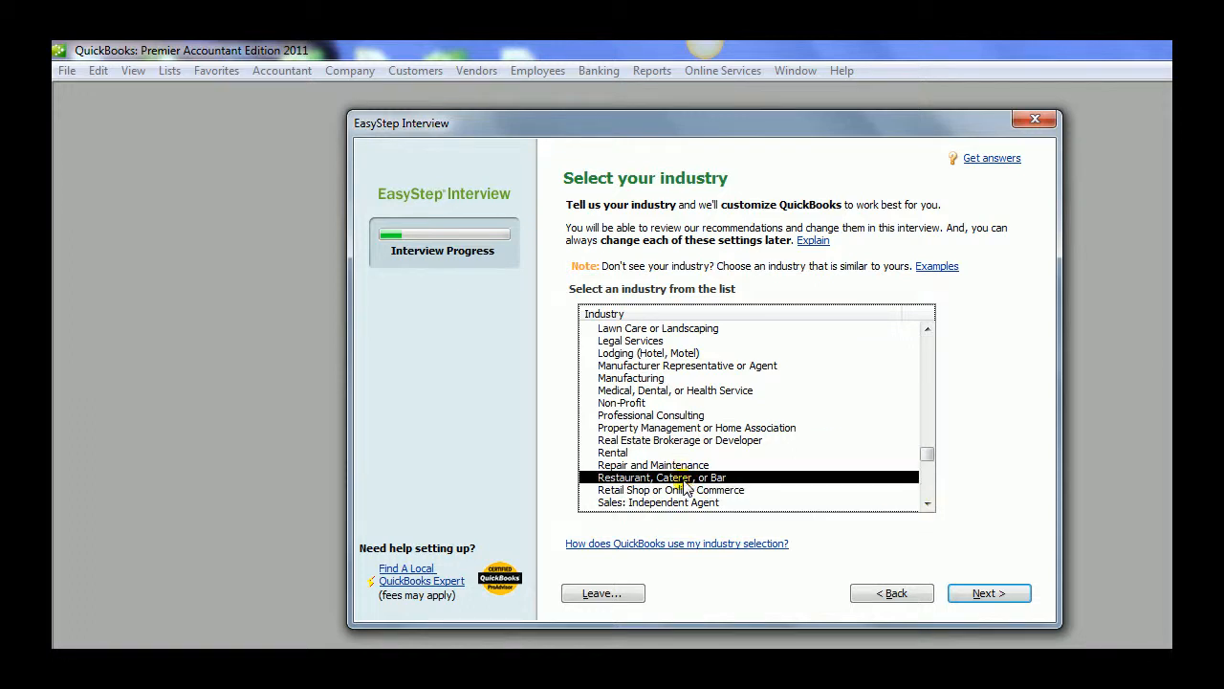
{"action": "left_click", "coordinate": [988, 593]}
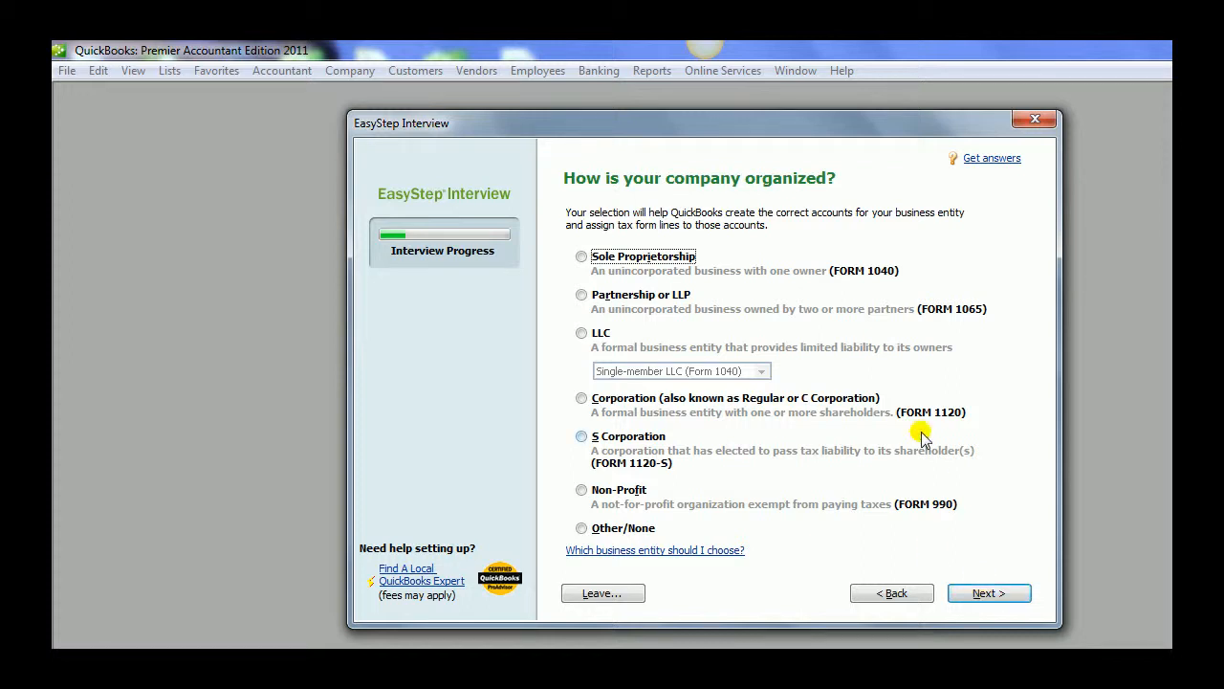
Step: Set the company organization to Sole Proprietorship and accept January as the first month of the fiscal year
{"action": "left_click", "coordinate": [580, 256]}
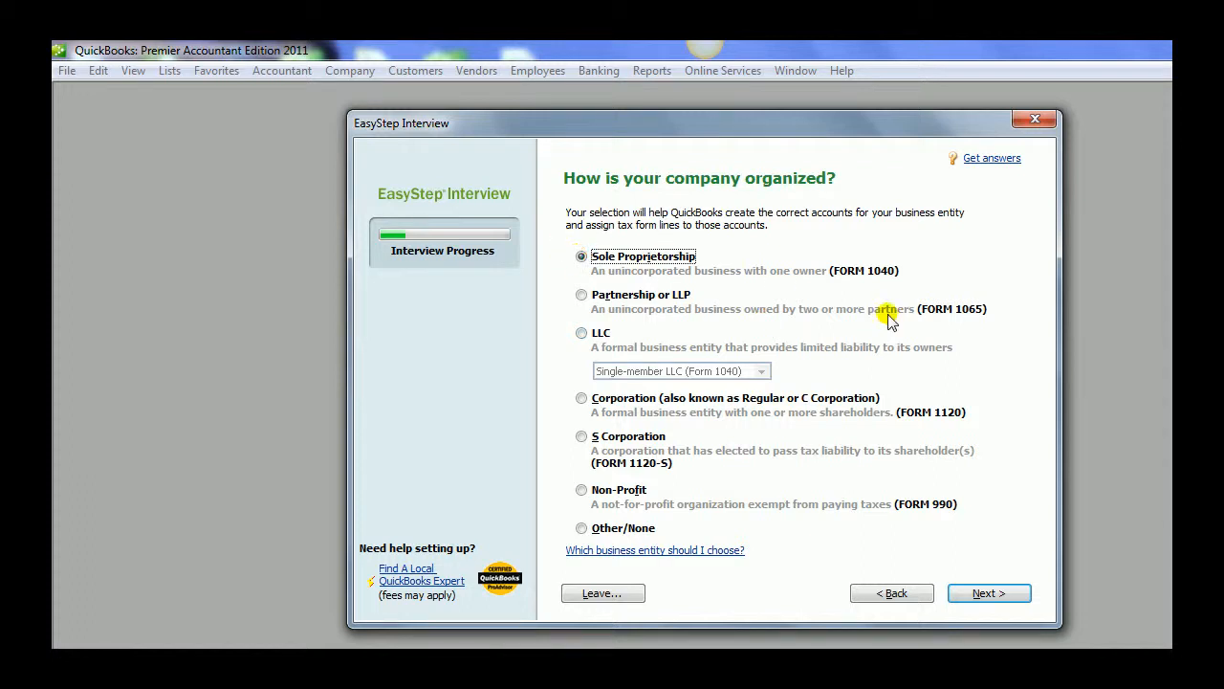
{"action": "left_click", "coordinate": [1002, 593]}
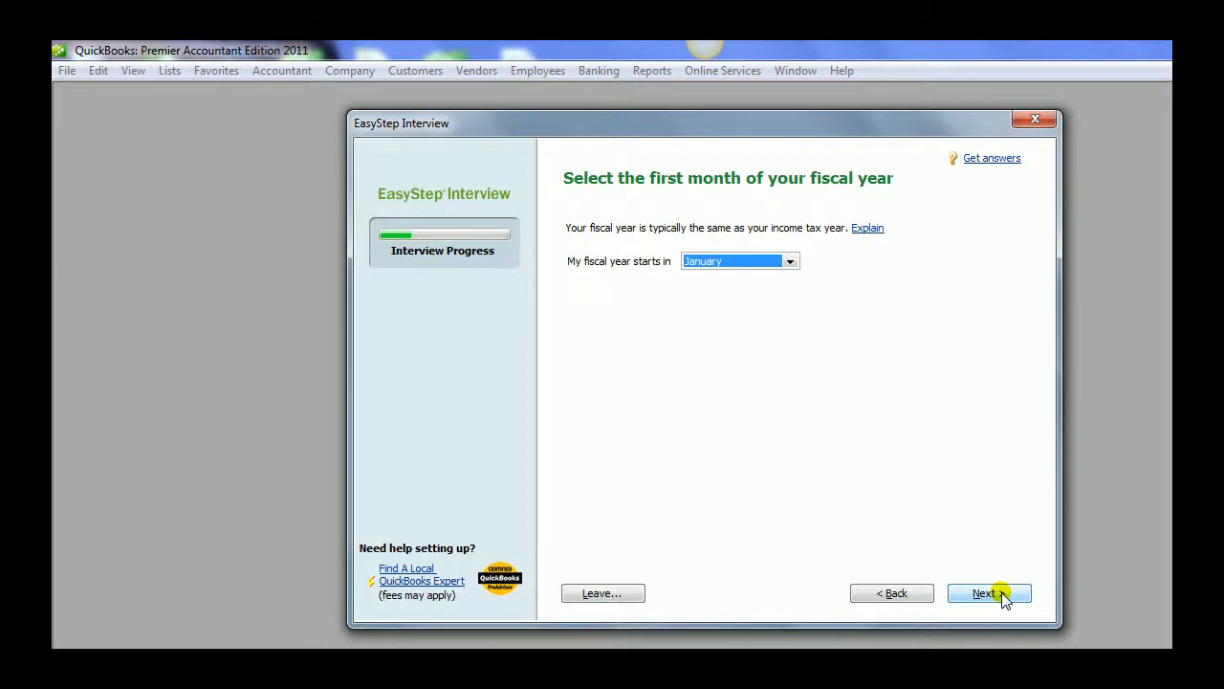
{"action": "left_click", "coordinate": [995, 593]}
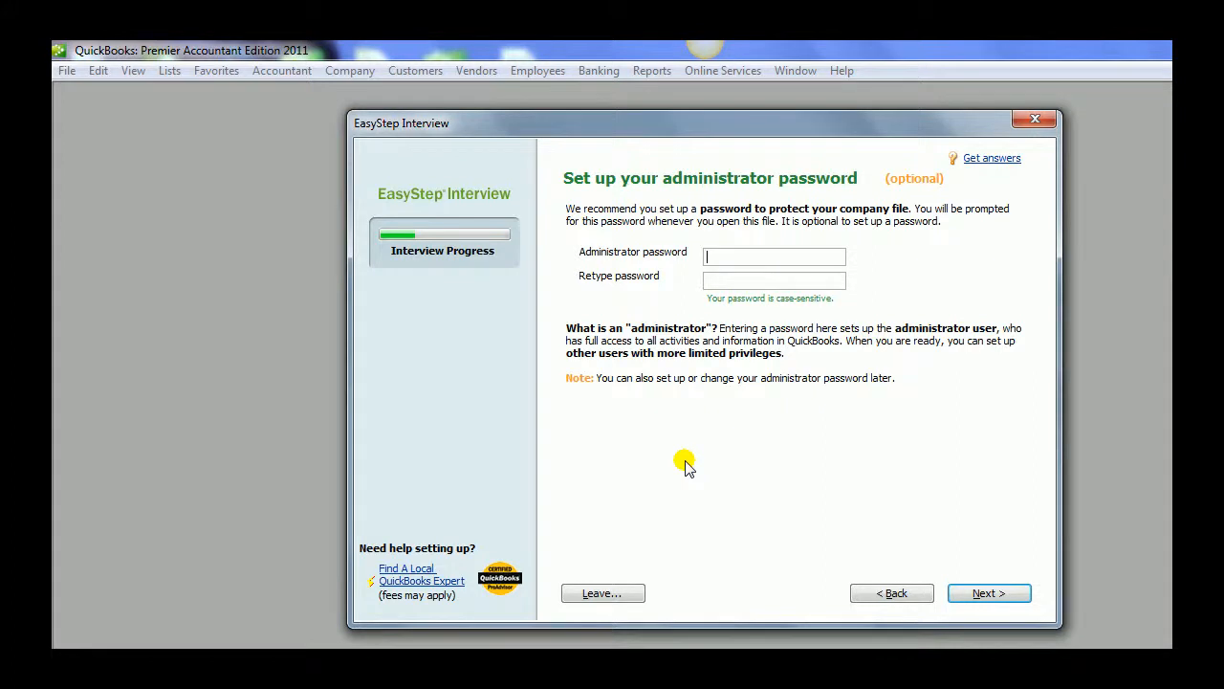
Step: Skip the optional administrator password and save the company file as Party Factory in the Books2011 folder
{"action": "left_click", "coordinate": [985, 594]}
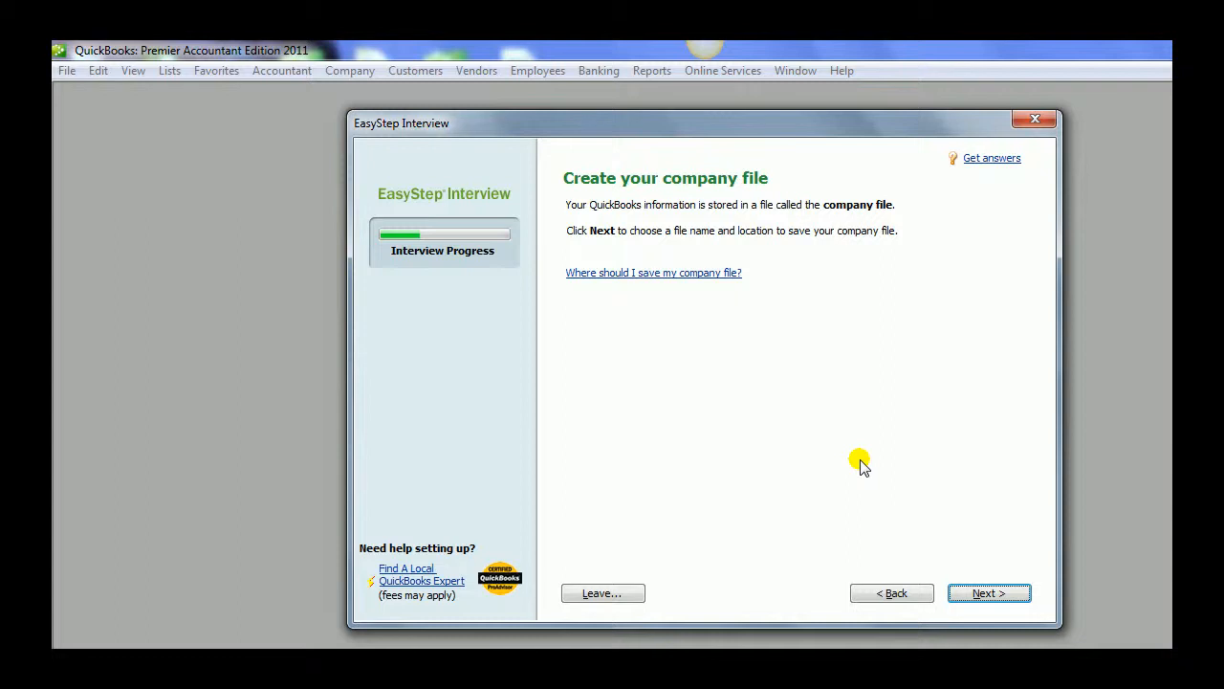
{"action": "left_click", "coordinate": [986, 594]}
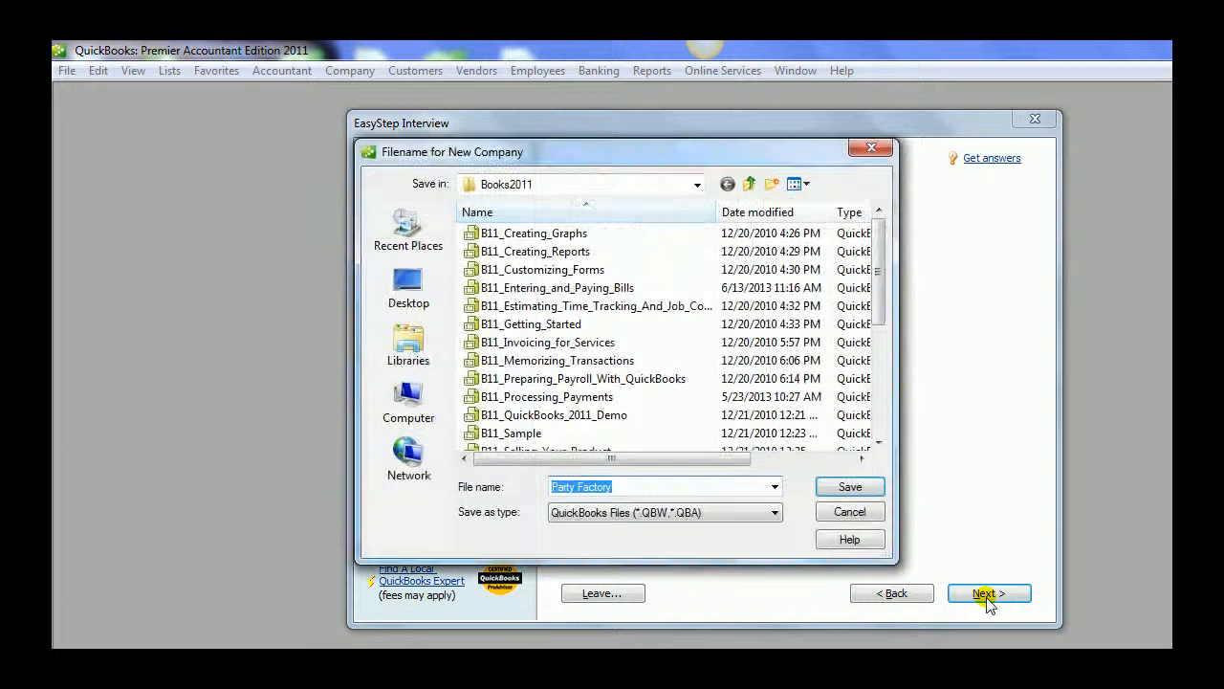
{"action": "left_click", "coordinate": [697, 186]}
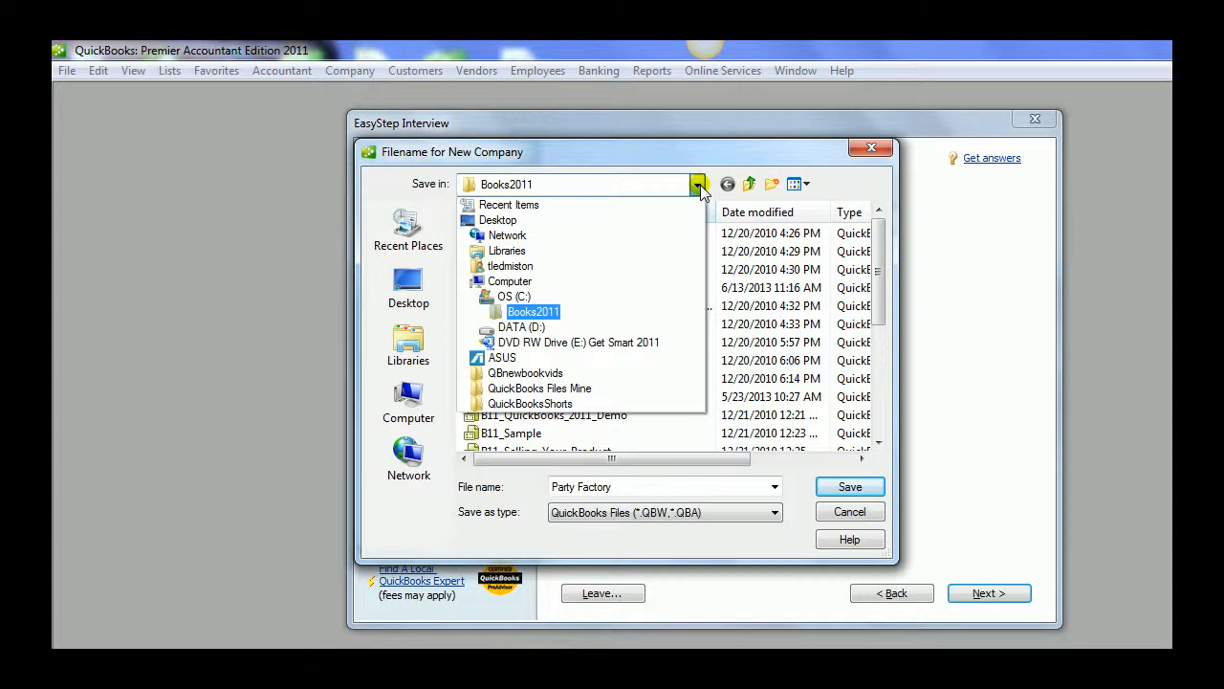
{"action": "left_click", "coordinate": [699, 185]}
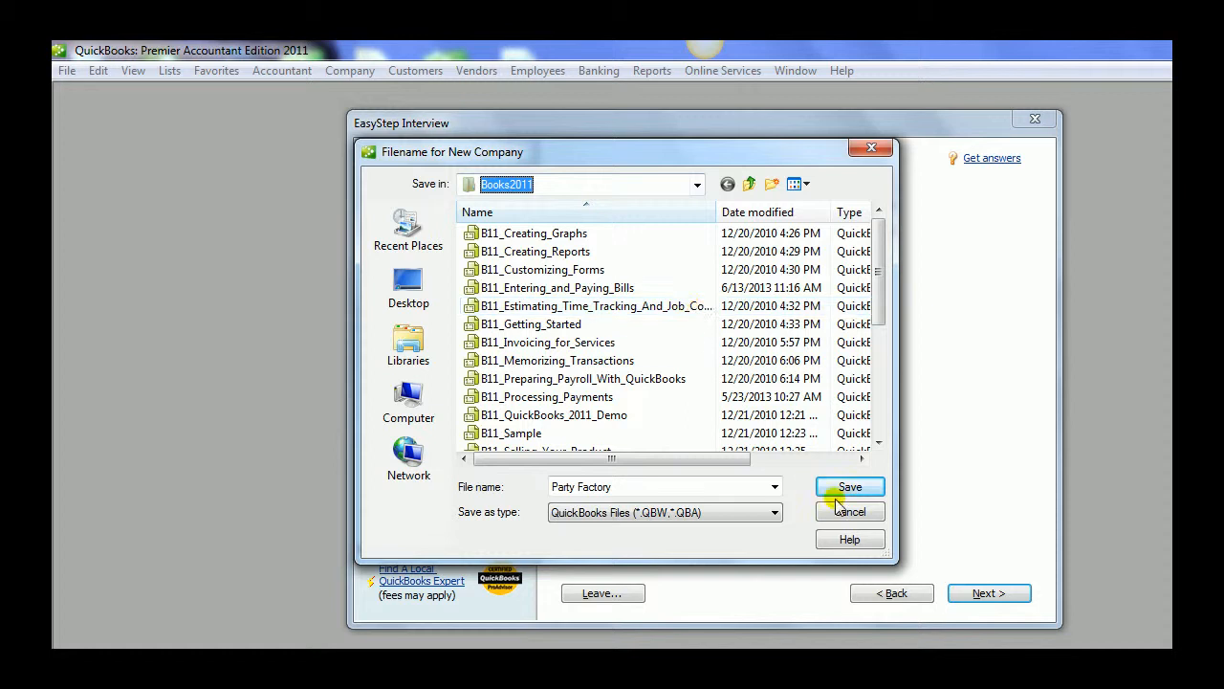
{"action": "left_click", "coordinate": [732, 490]}
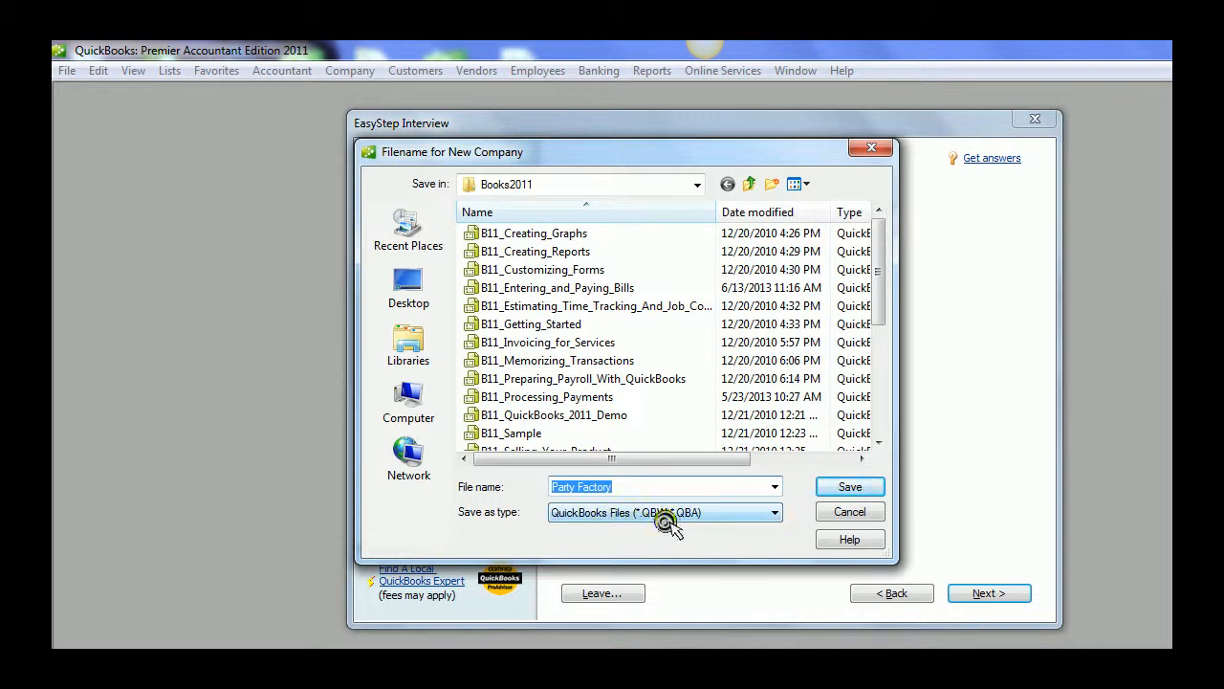
{"action": "left_click", "coordinate": [852, 487]}
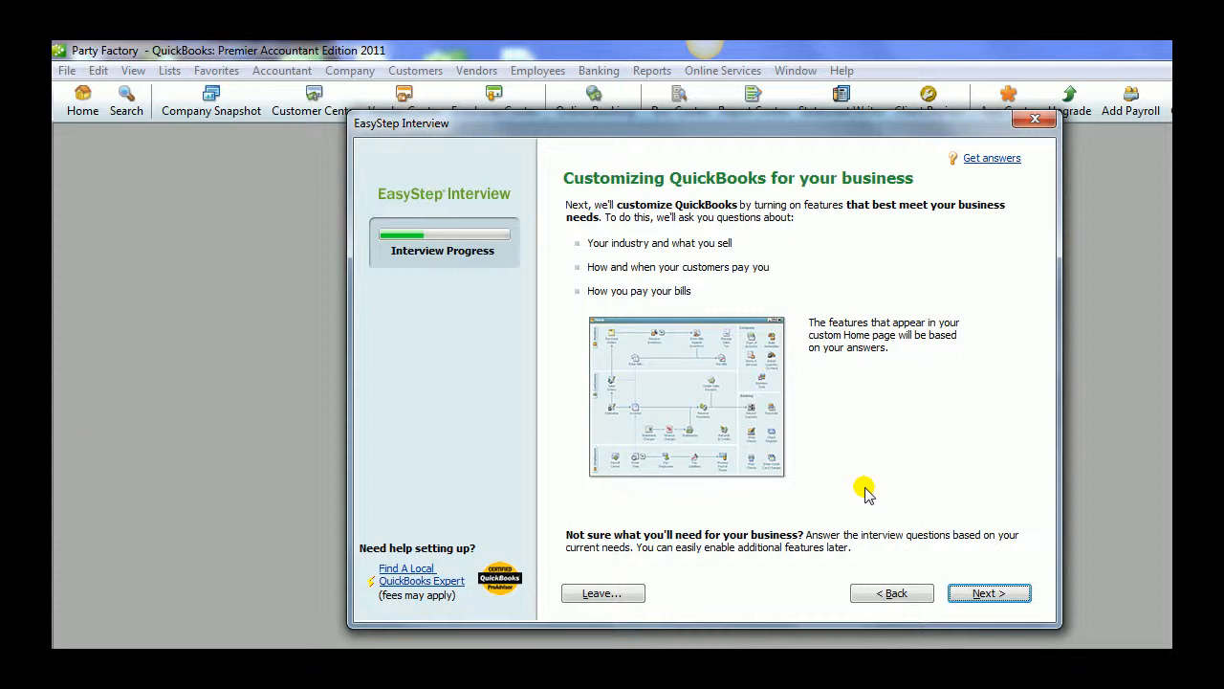
Step: Specify that the company sells both services and products, and accept Yes for charging sales tax
{"action": "left_click", "coordinate": [1016, 591]}
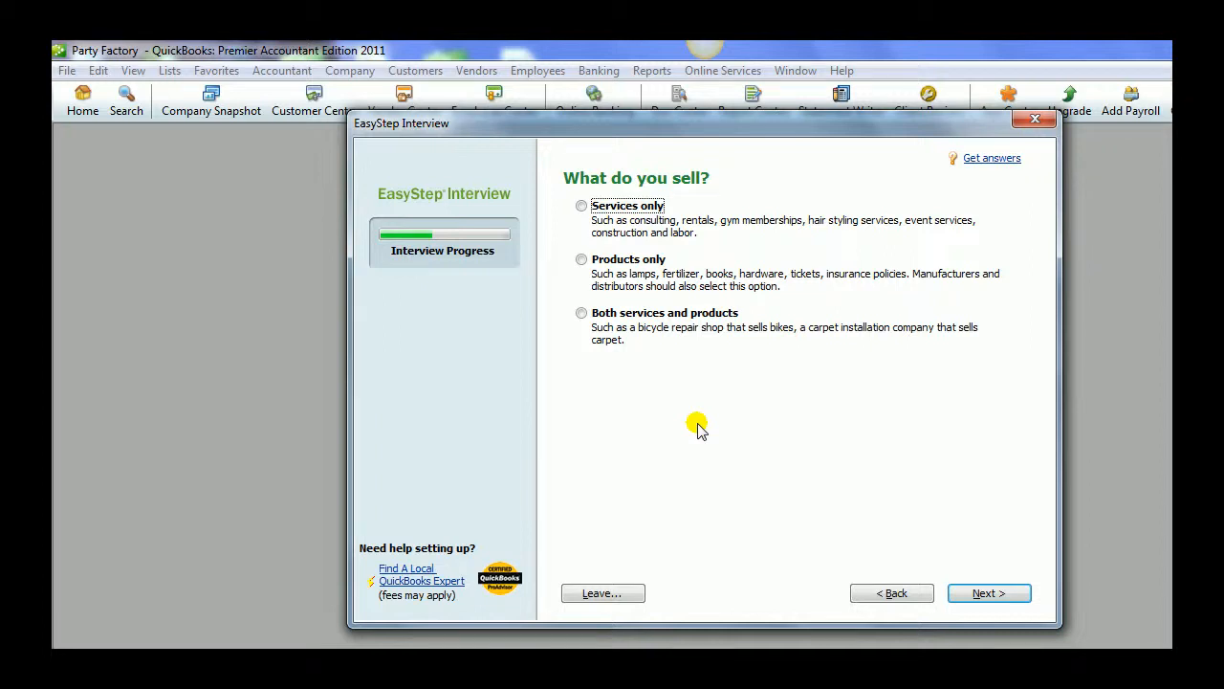
{"action": "left_click", "coordinate": [579, 314]}
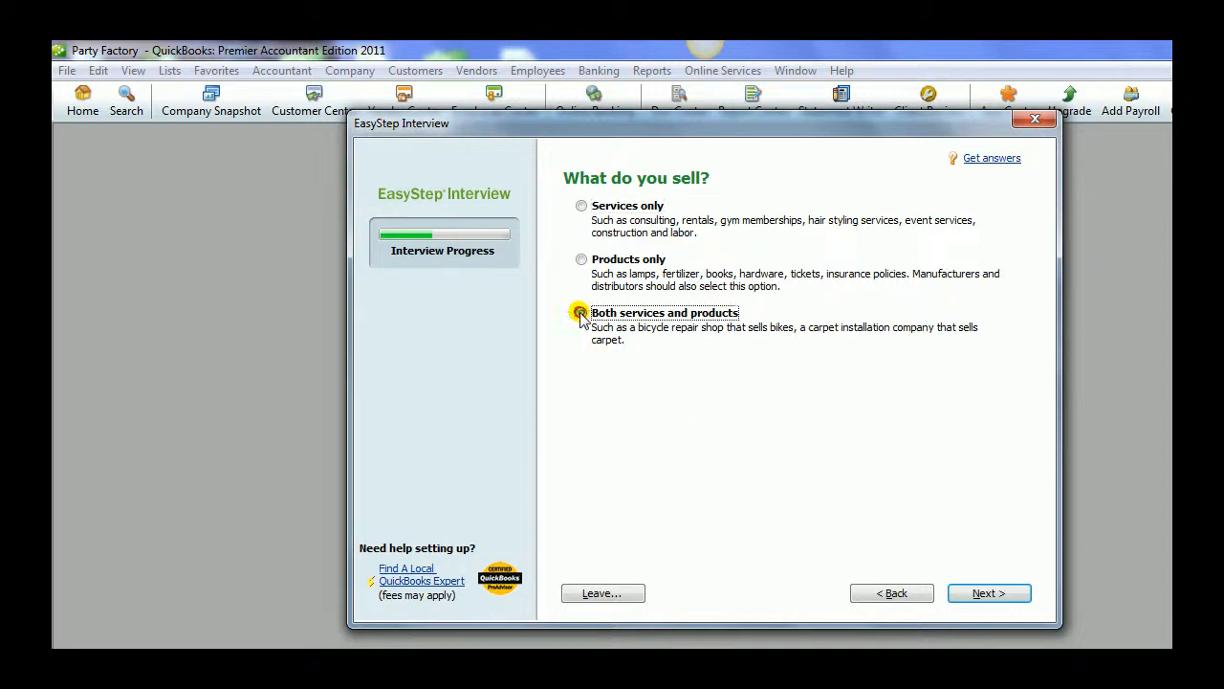
{"action": "left_click", "coordinate": [983, 595]}
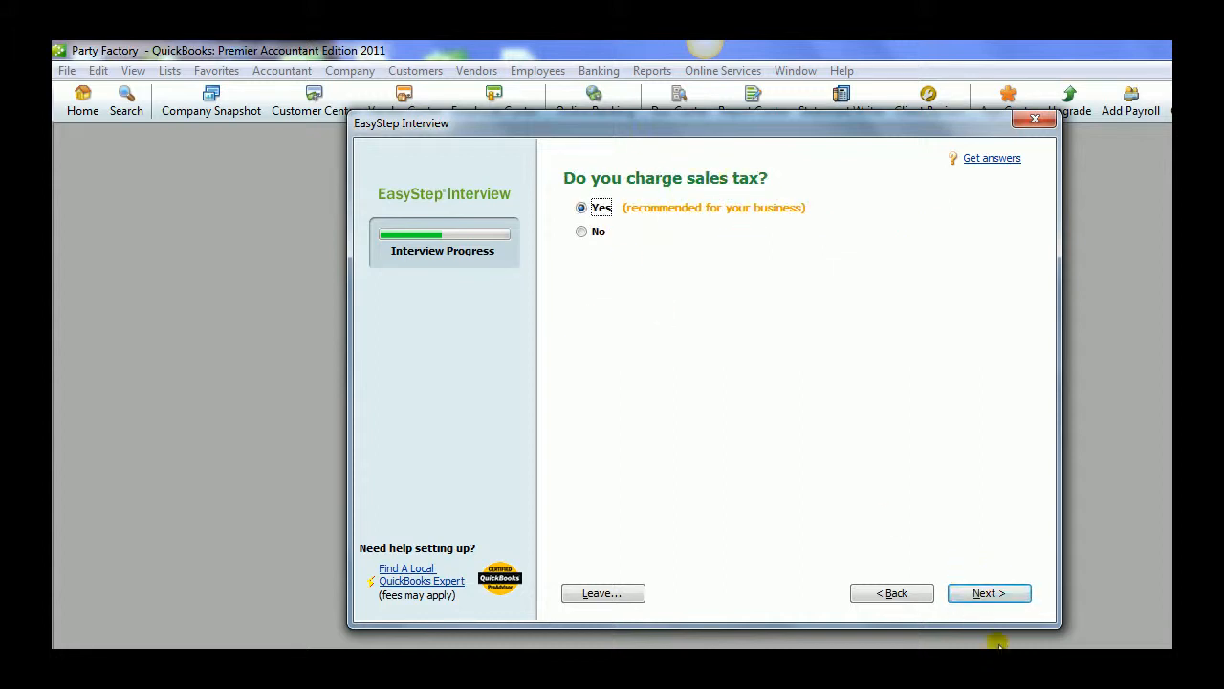
{"action": "left_click", "coordinate": [985, 593]}
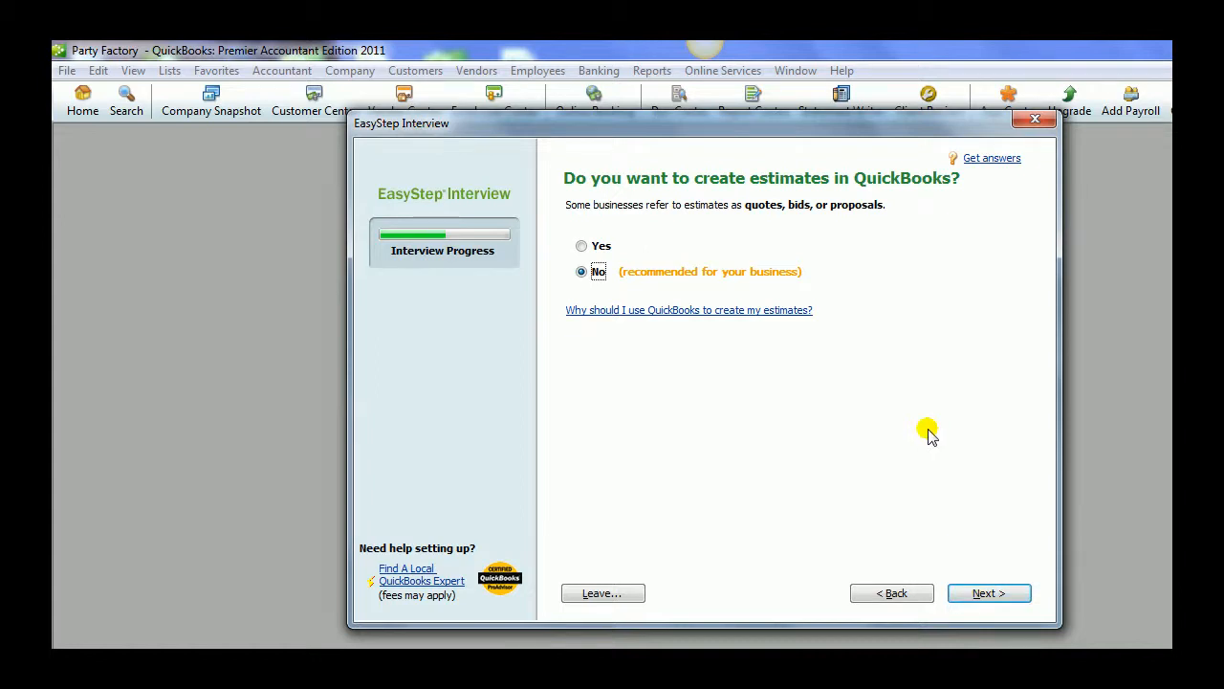
Step: Decline creating estimates and choose Yes for tracking sales orders before invoicing customers
{"action": "left_click", "coordinate": [991, 595]}
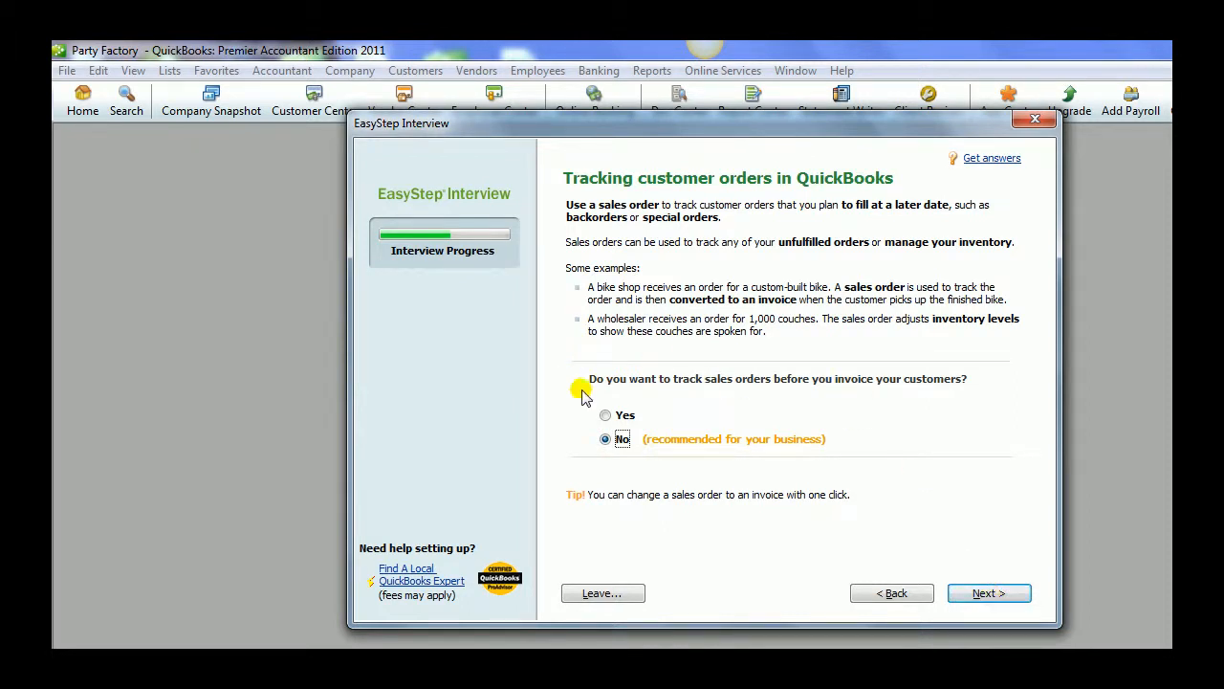
{"action": "left_click", "coordinate": [605, 417]}
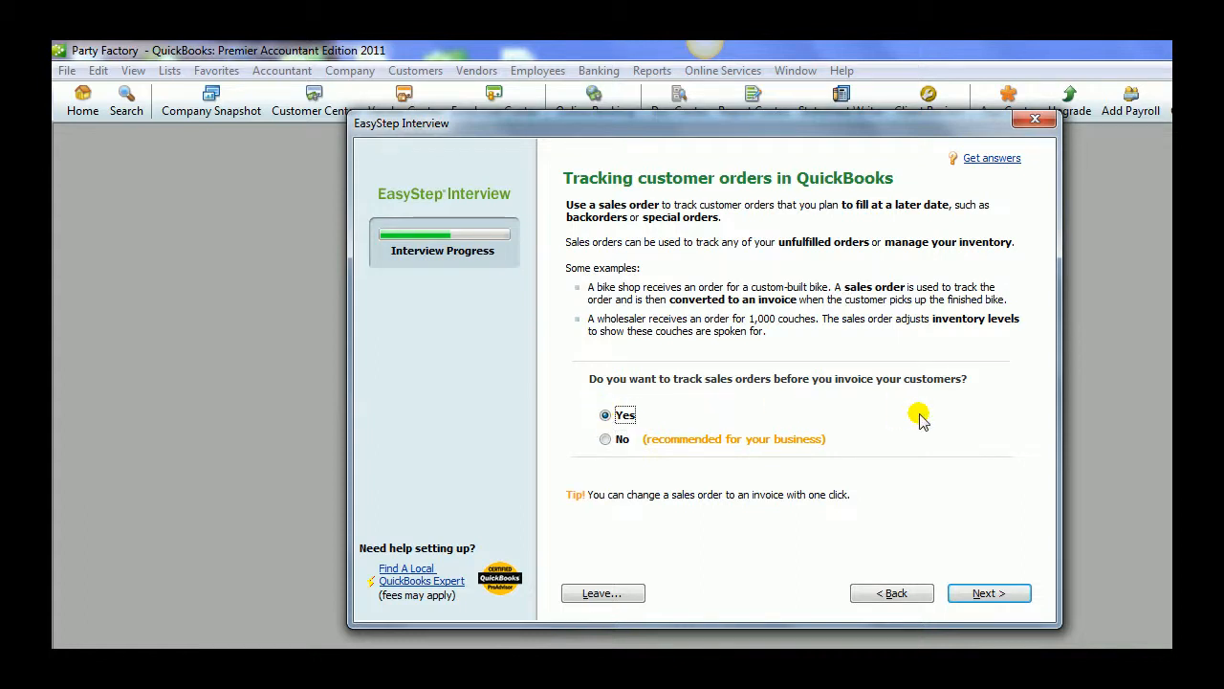
{"action": "left_click", "coordinate": [975, 593]}
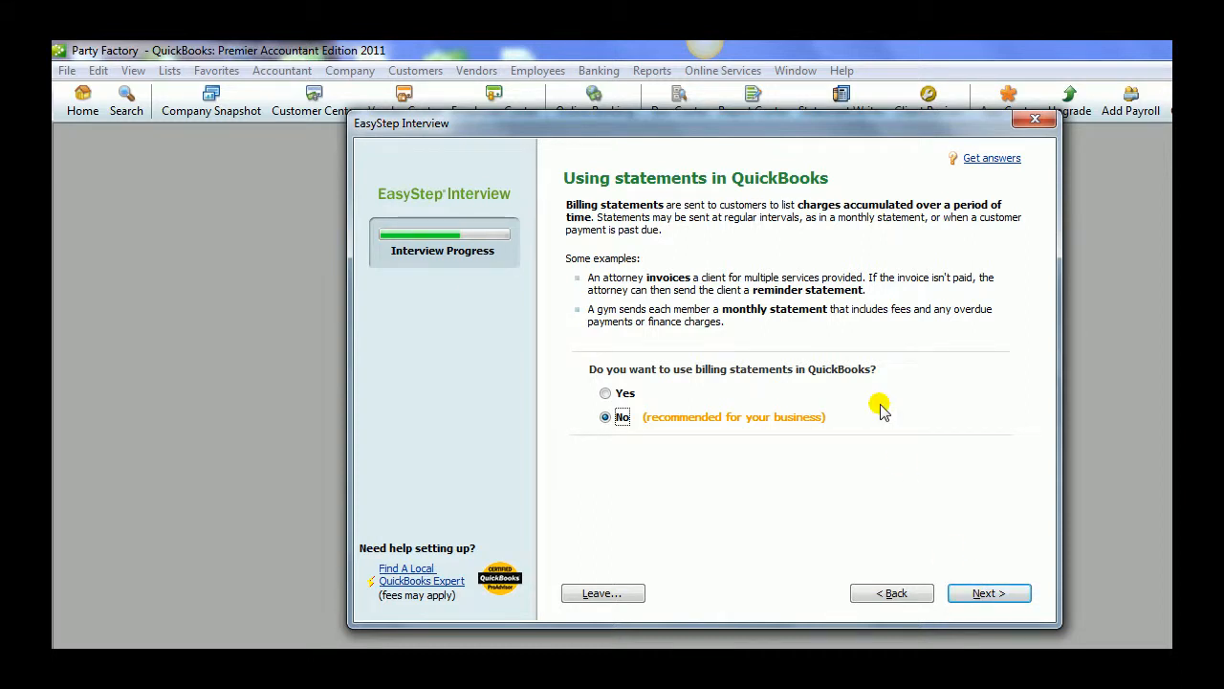
Step: Choose Yes for using billing statements and keep No for progress invoicing
{"action": "left_click", "coordinate": [606, 393]}
{"action": "left_click", "coordinate": [988, 595]}
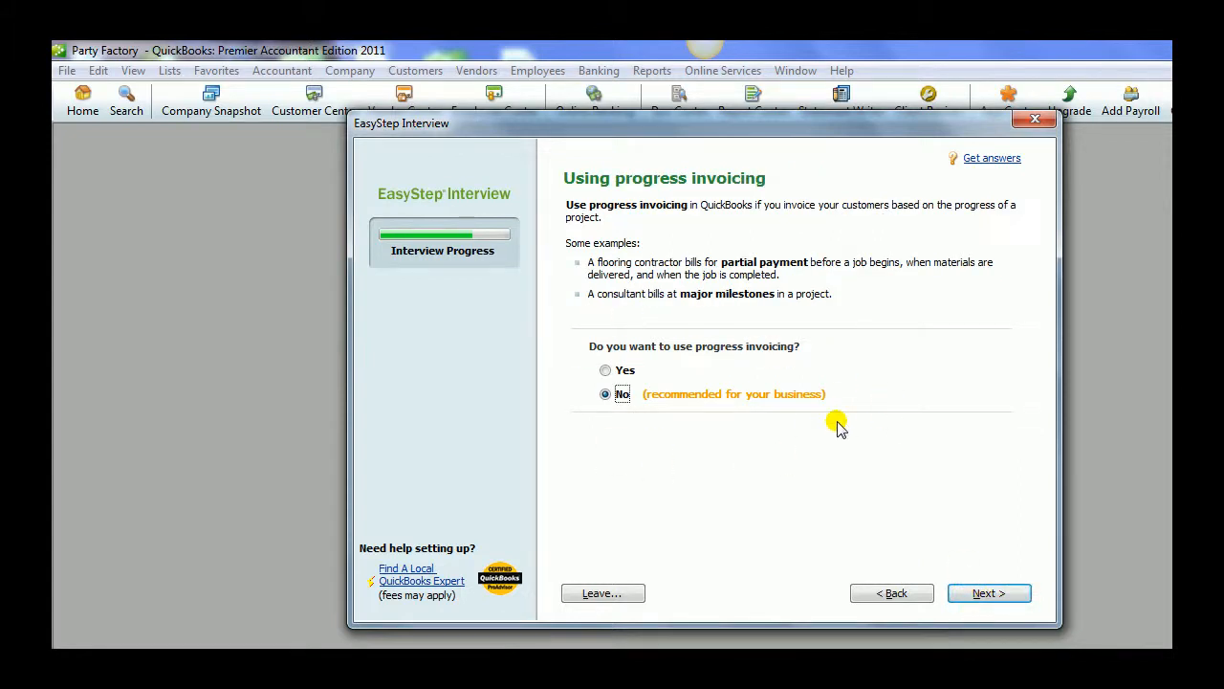
{"action": "left_click", "coordinate": [988, 594]}
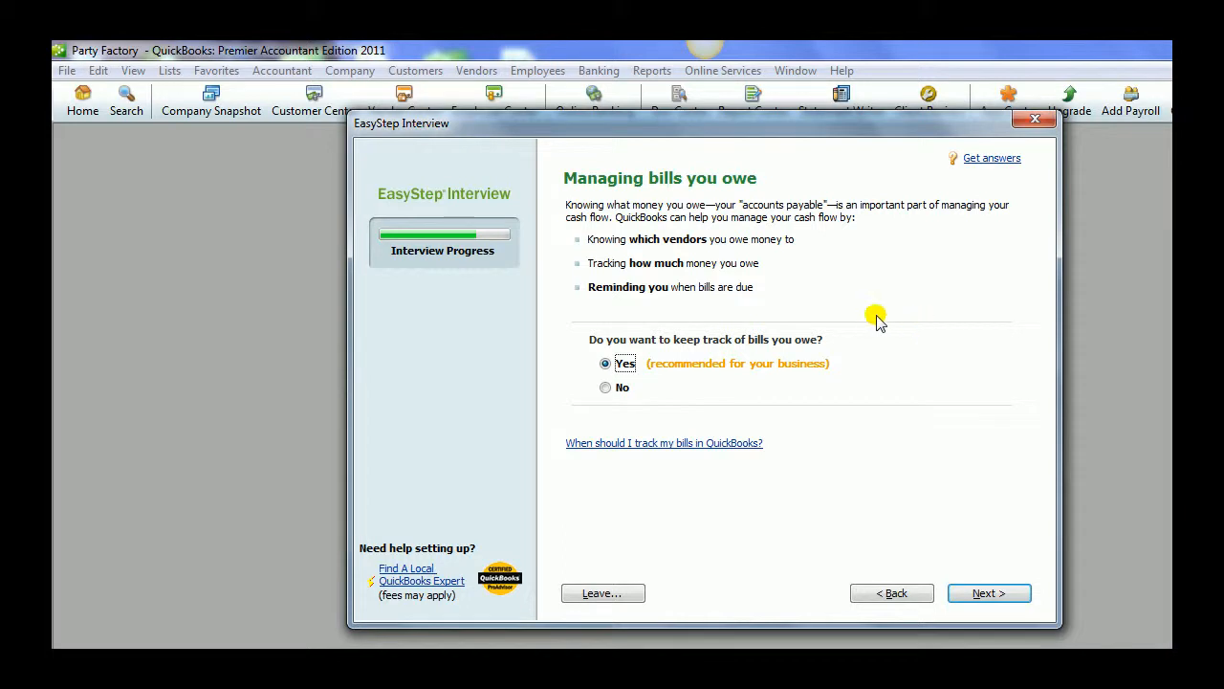
Step: Accept Yes for keeping track of bills owed and choose Yes for tracking inventory
{"action": "left_click", "coordinate": [989, 593]}
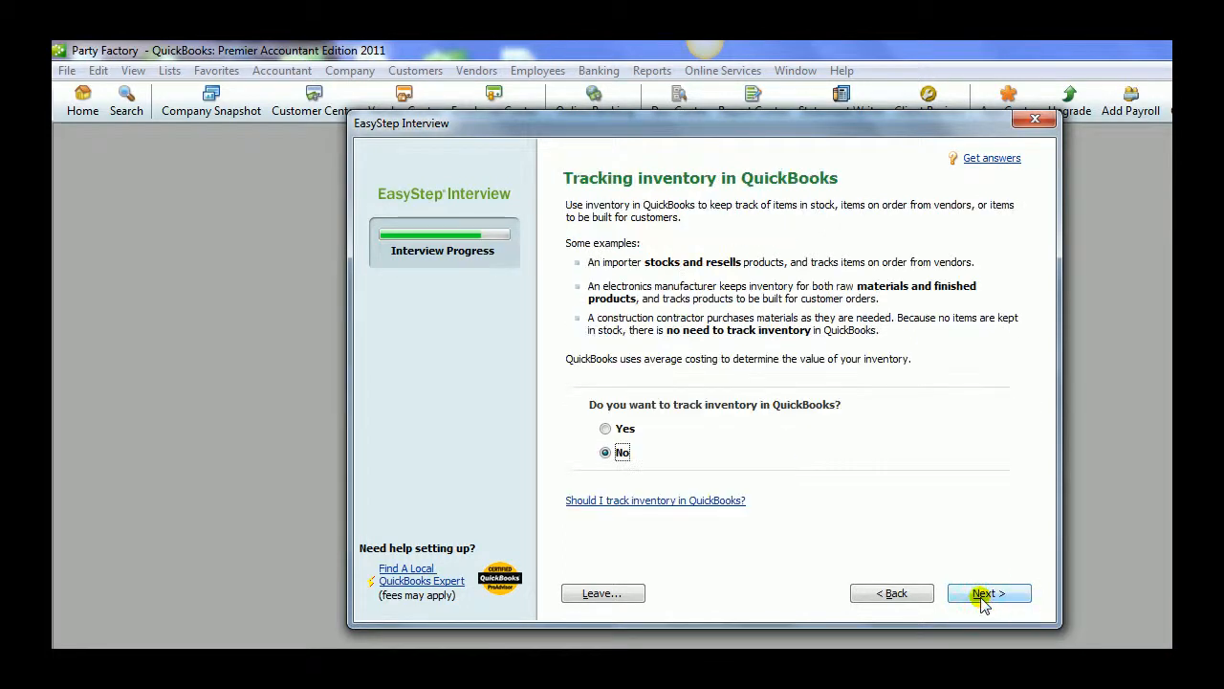
{"action": "left_click", "coordinate": [605, 429]}
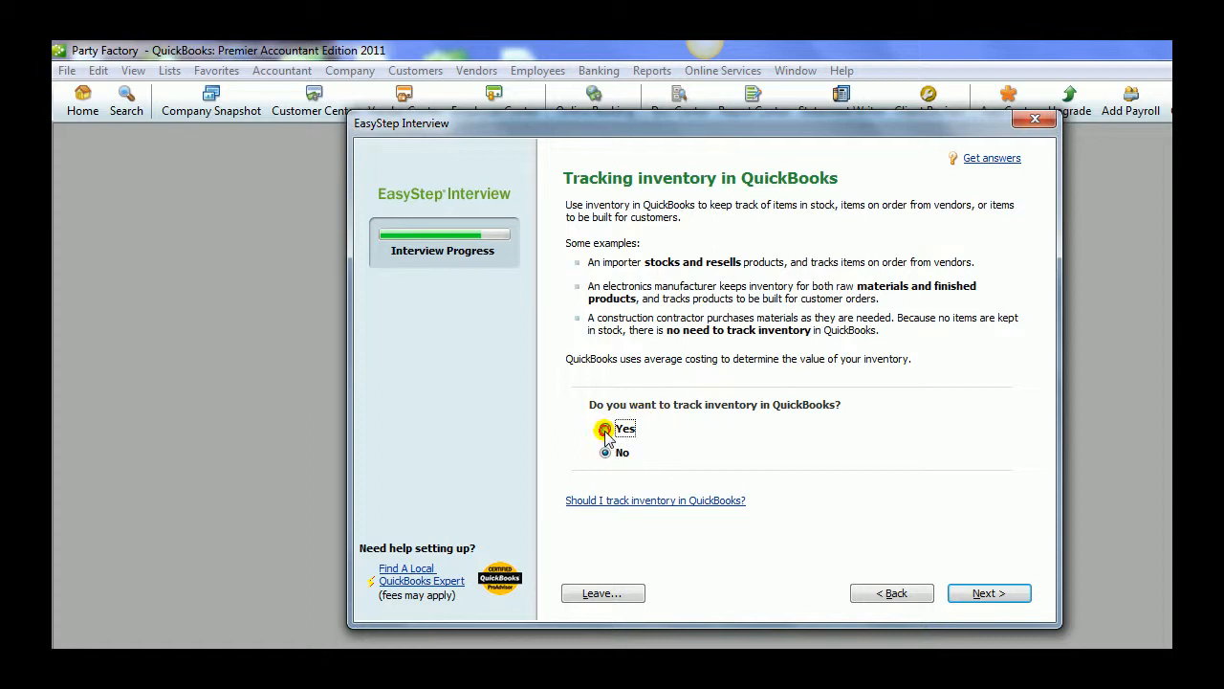
{"action": "left_click", "coordinate": [1003, 594]}
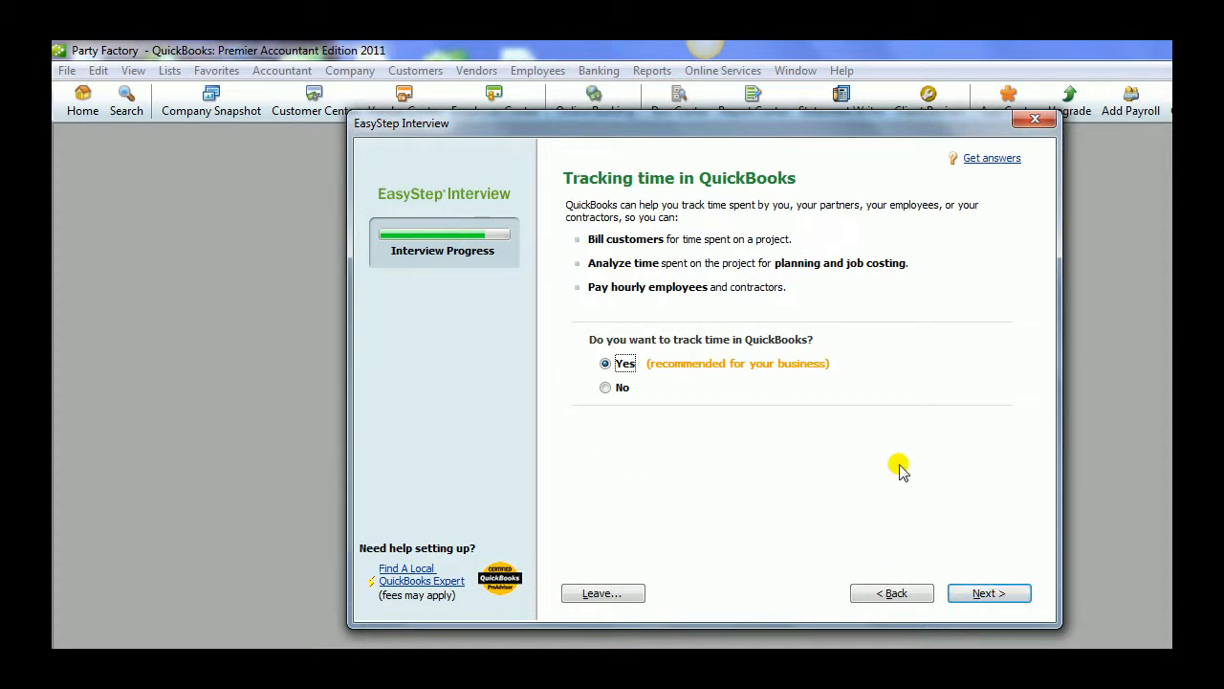
Step: Choose No for time tracking and specify that the company has W-2 employees
{"action": "left_click", "coordinate": [605, 388]}
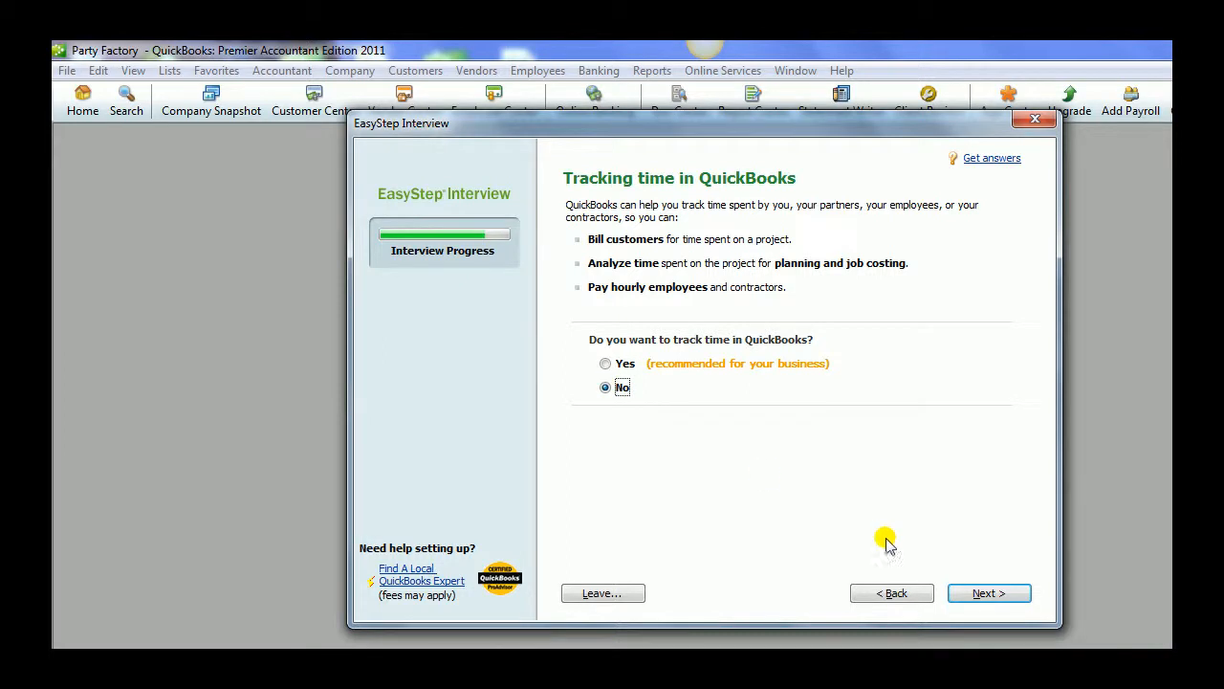
{"action": "left_click", "coordinate": [971, 595]}
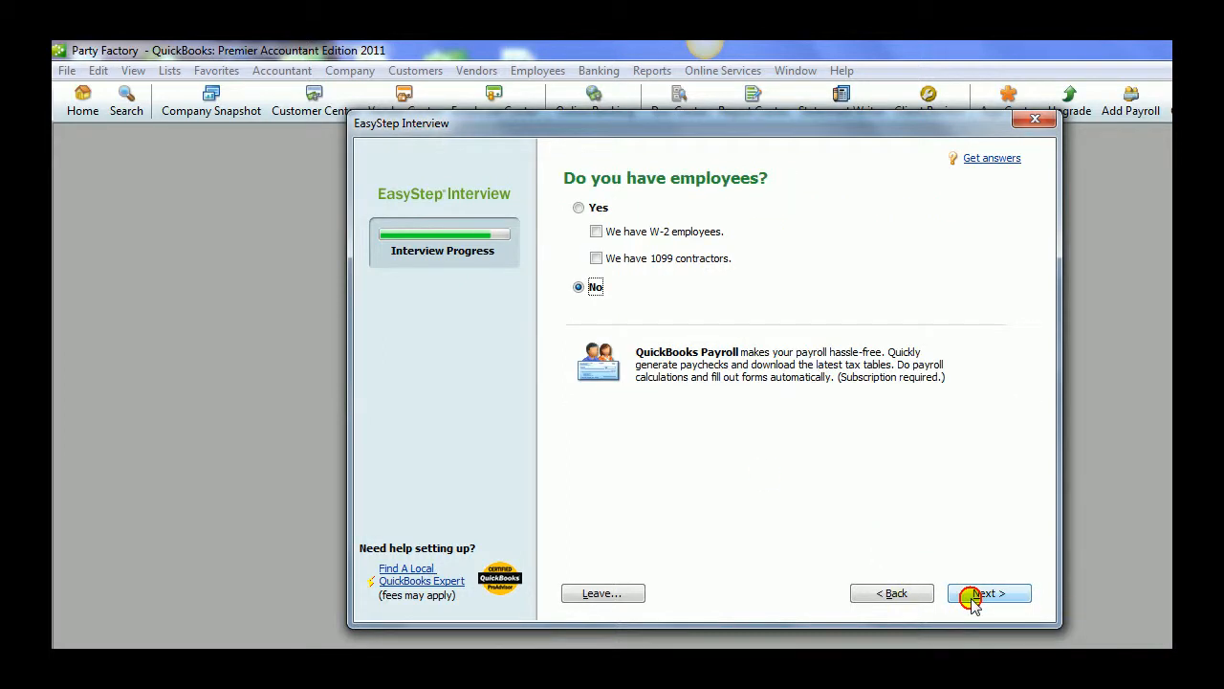
{"action": "left_click", "coordinate": [577, 207]}
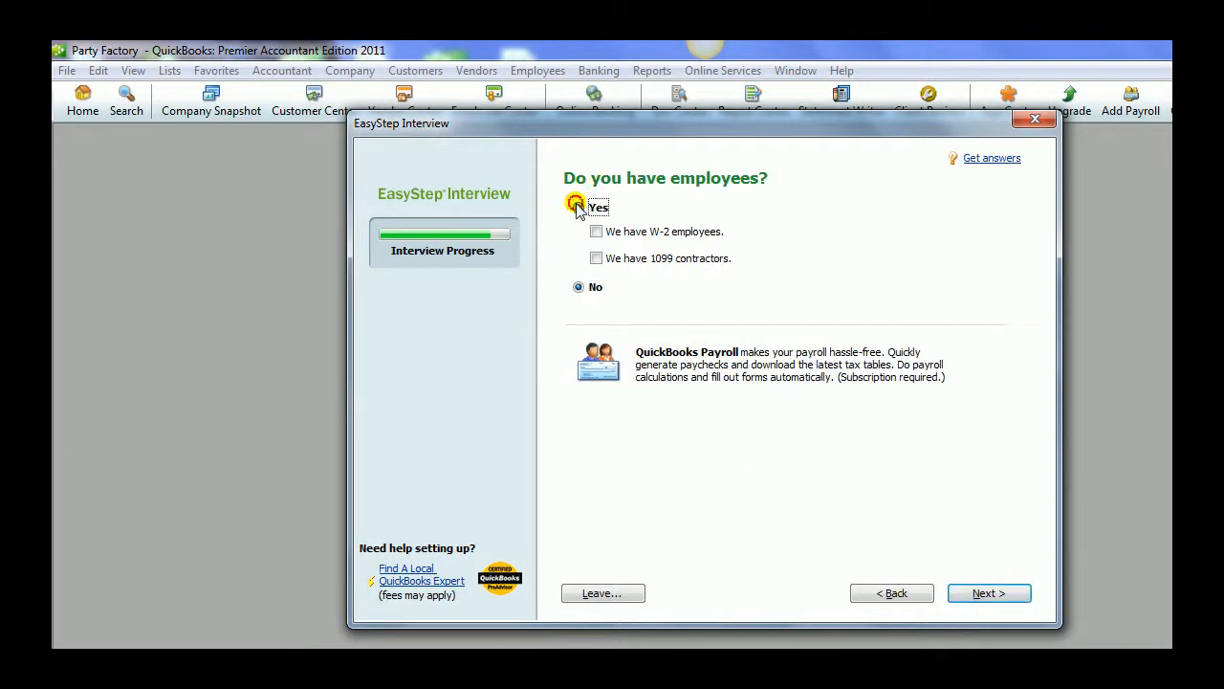
{"action": "left_click", "coordinate": [596, 231]}
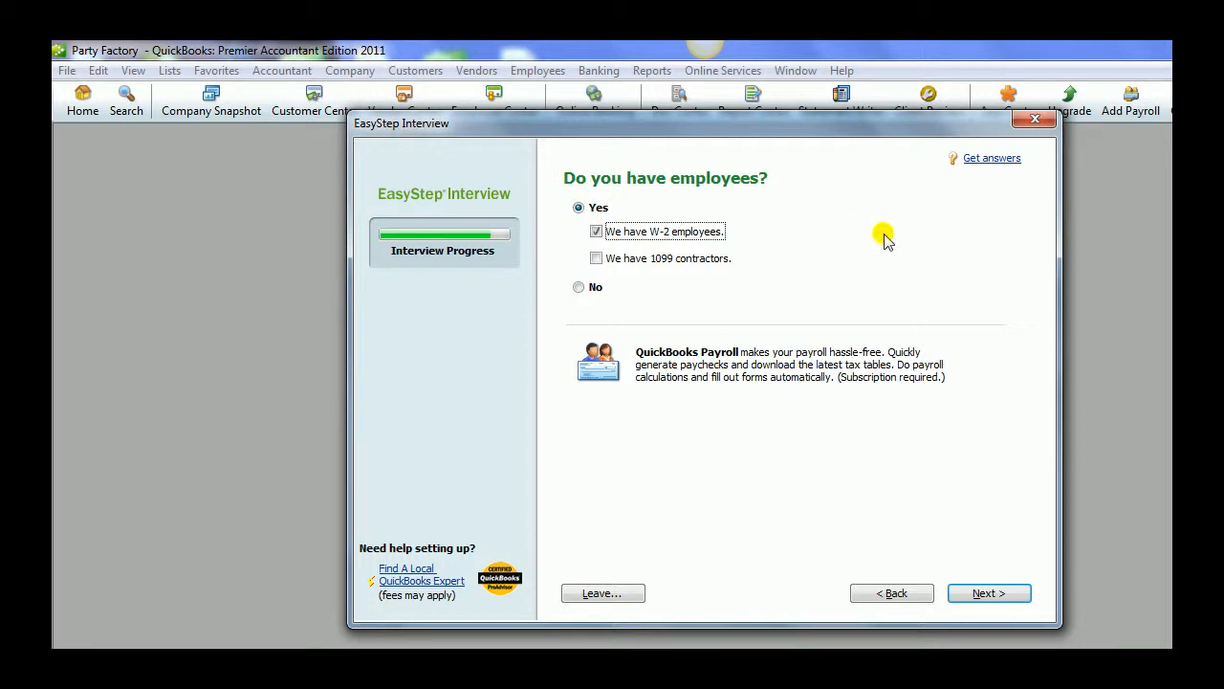
{"action": "left_click", "coordinate": [995, 595]}
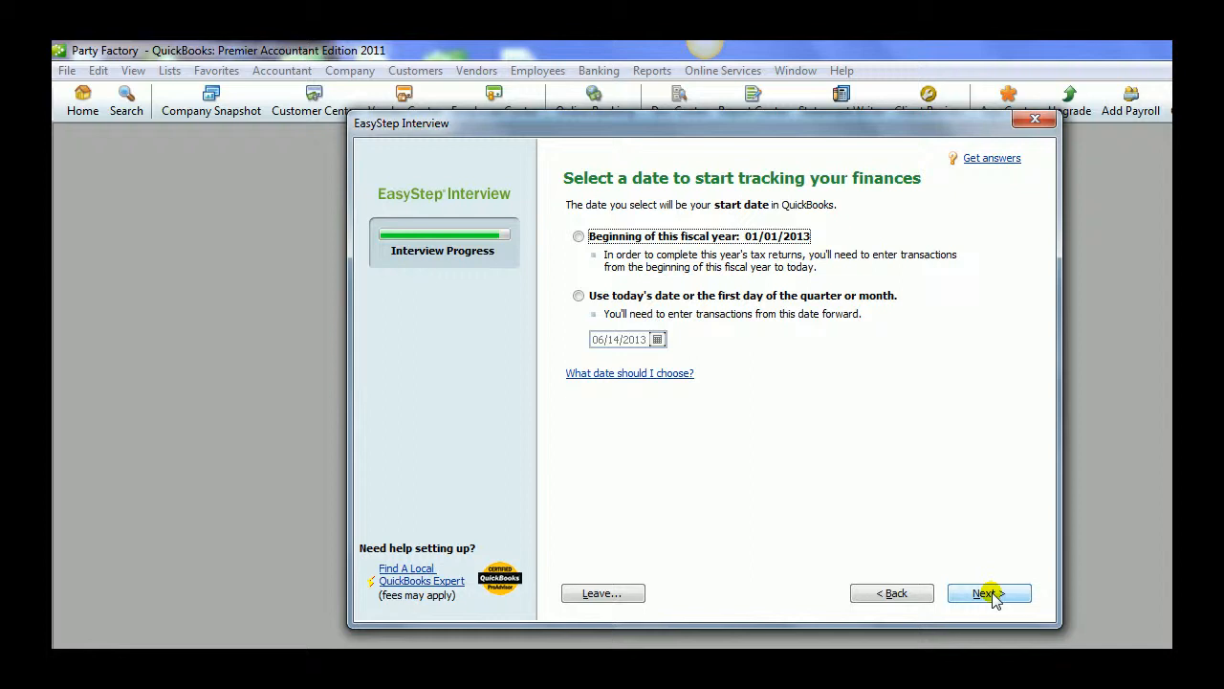
Step: Choose to start tracking finances from today's date or the first day of the quarter or month, keeping 06/14/2013
{"action": "left_click", "coordinate": [578, 296]}
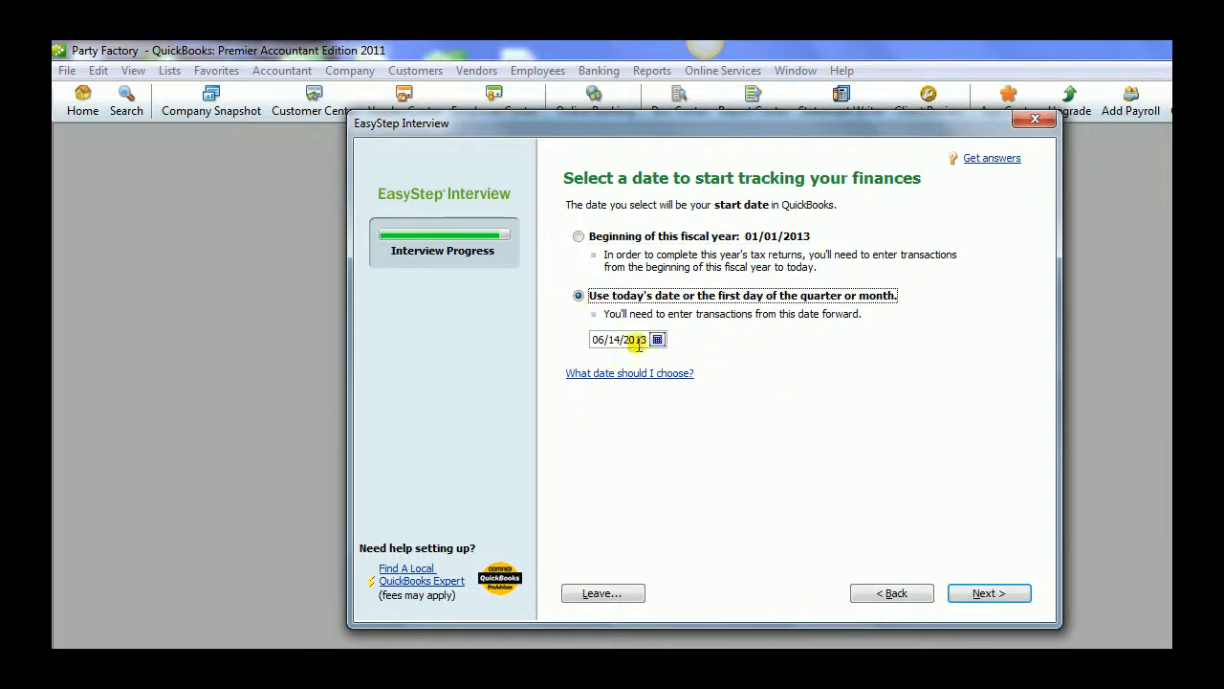
{"action": "left_click", "coordinate": [989, 595]}
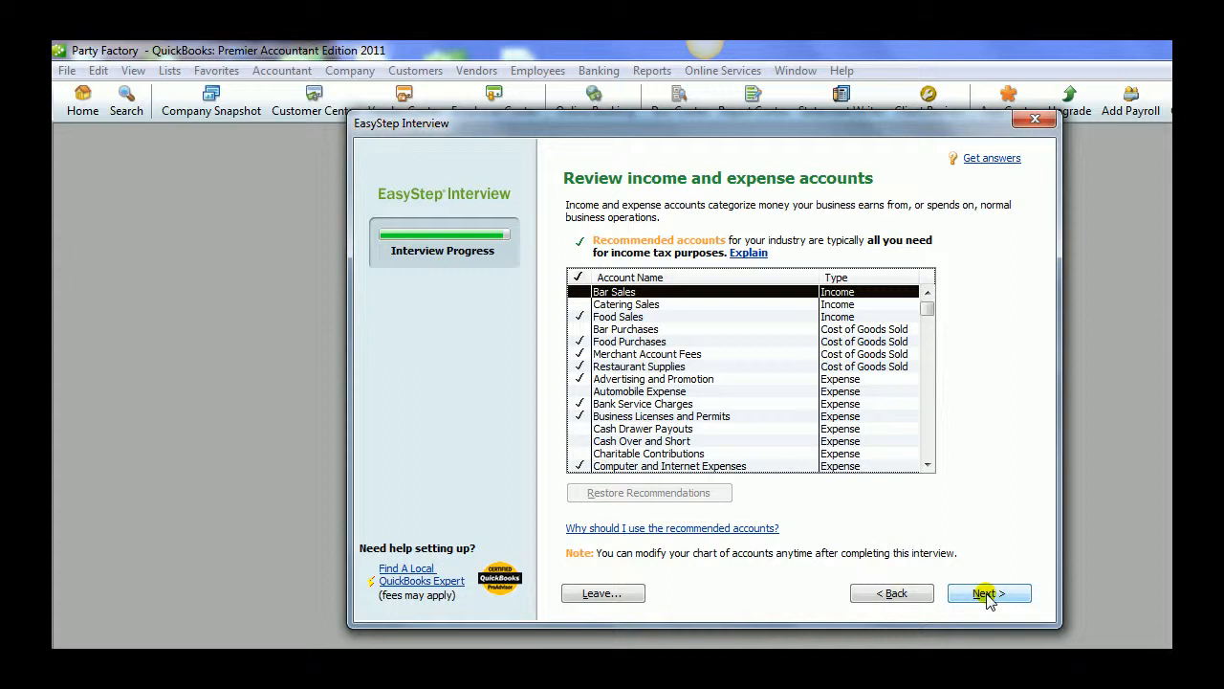
Step: Exclude the Restaurant Supplies, Food Purchases and Food Sales accounts from the recommended income and expense accounts
{"action": "left_click", "coordinate": [580, 307]}
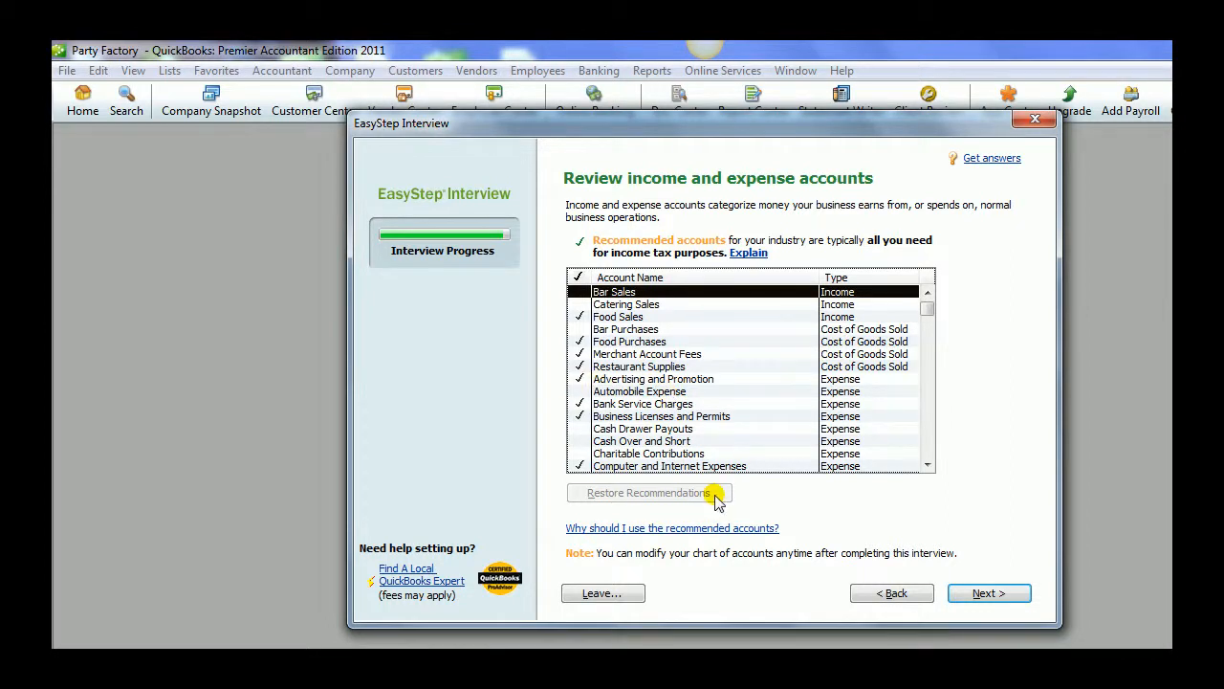
{"action": "left_click", "coordinate": [639, 368]}
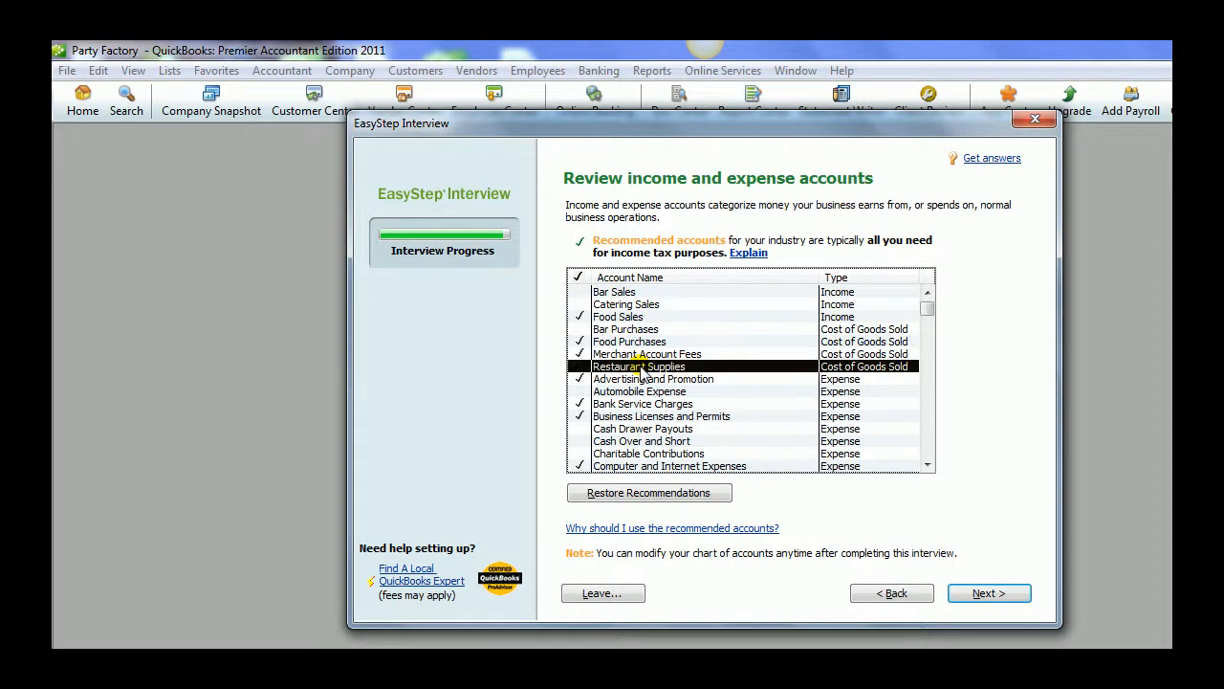
{"action": "left_click", "coordinate": [608, 346]}
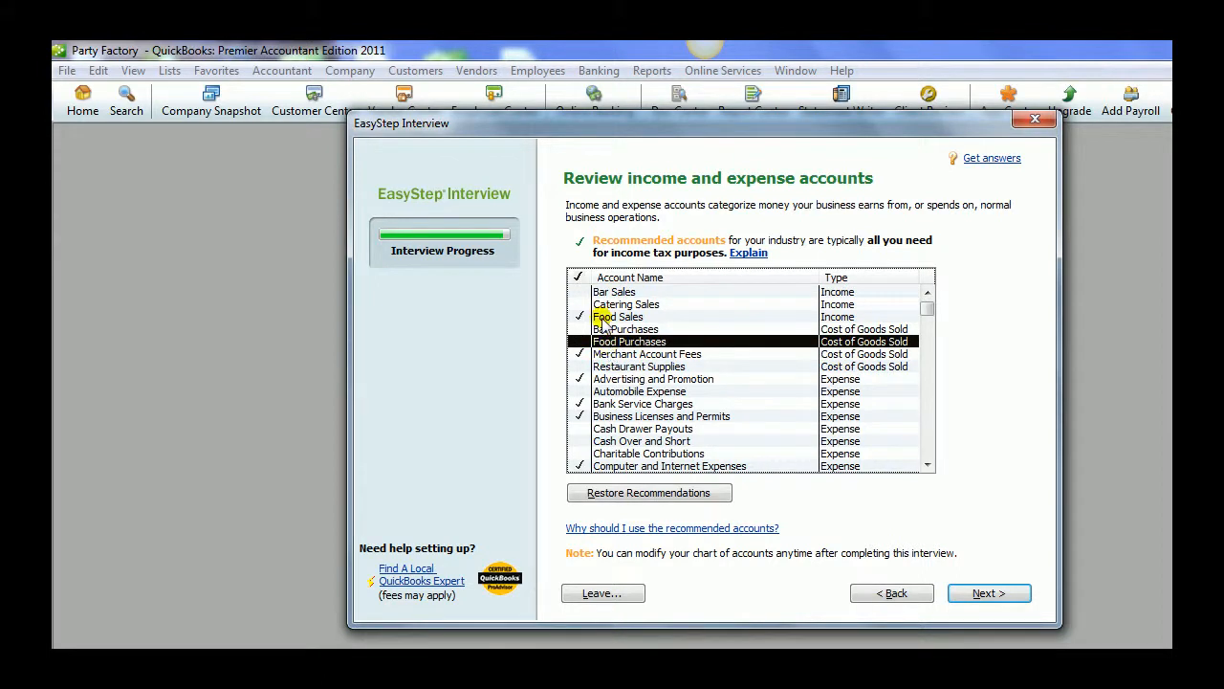
{"action": "left_click", "coordinate": [602, 316]}
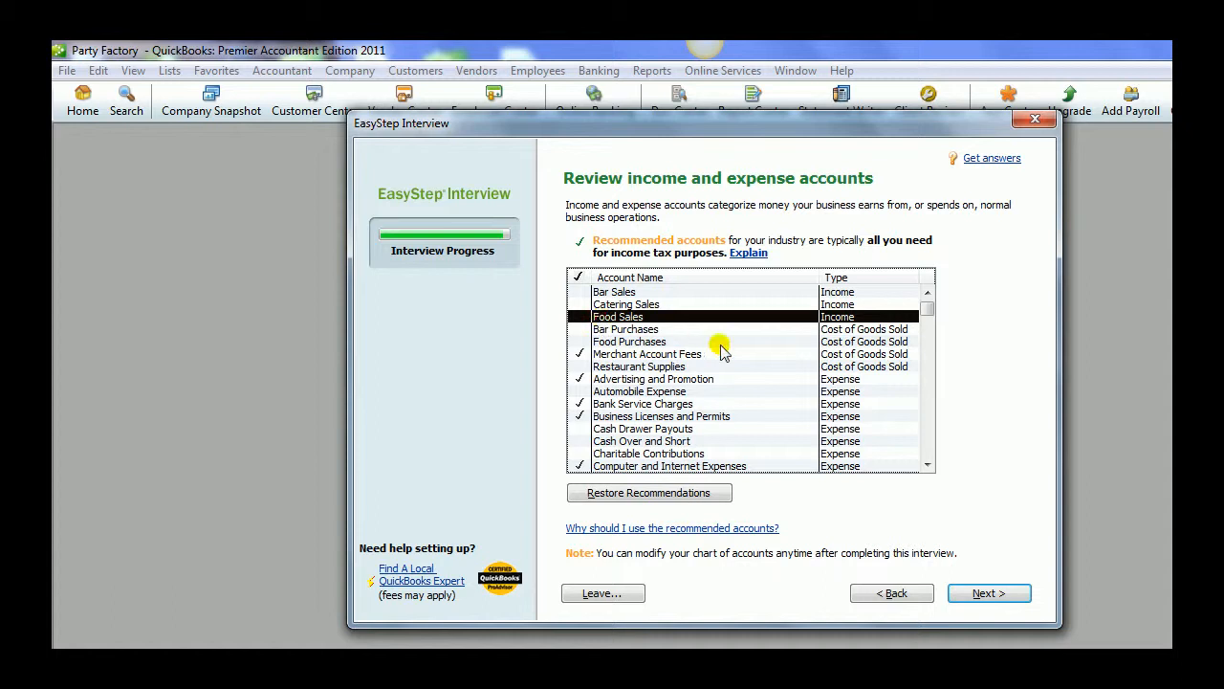
{"action": "left_click", "coordinate": [575, 318]}
Step: Exclude the Uniforms, Ask My Accountant and Professional Fees accounts and include Miscellaneous Expense
{"action": "left_click", "coordinate": [926, 466]}
{"action": "left_click", "coordinate": [927, 466]}
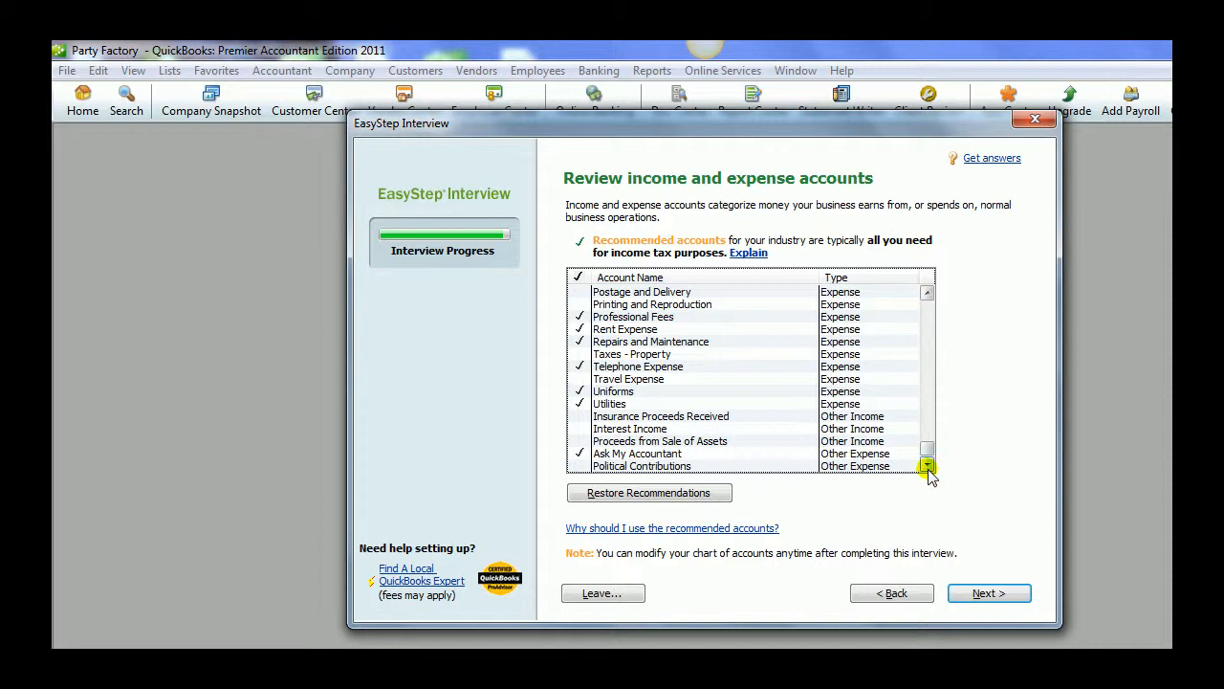
{"action": "left_click", "coordinate": [577, 392]}
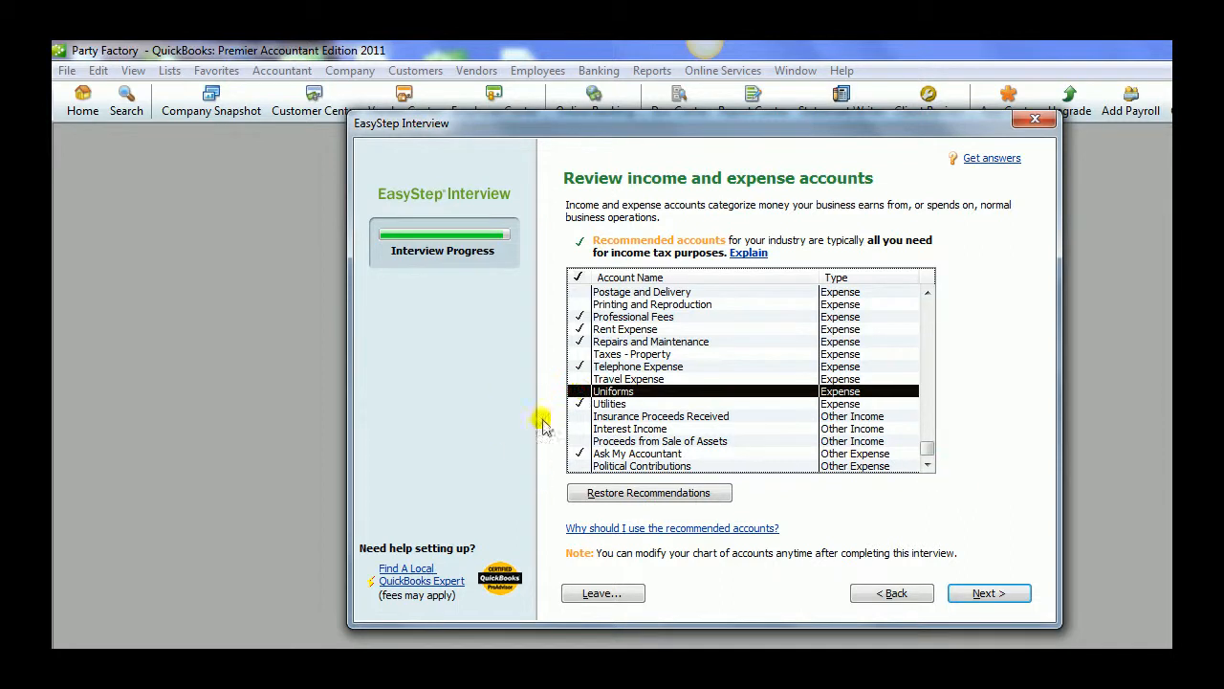
{"action": "left_click", "coordinate": [579, 453]}
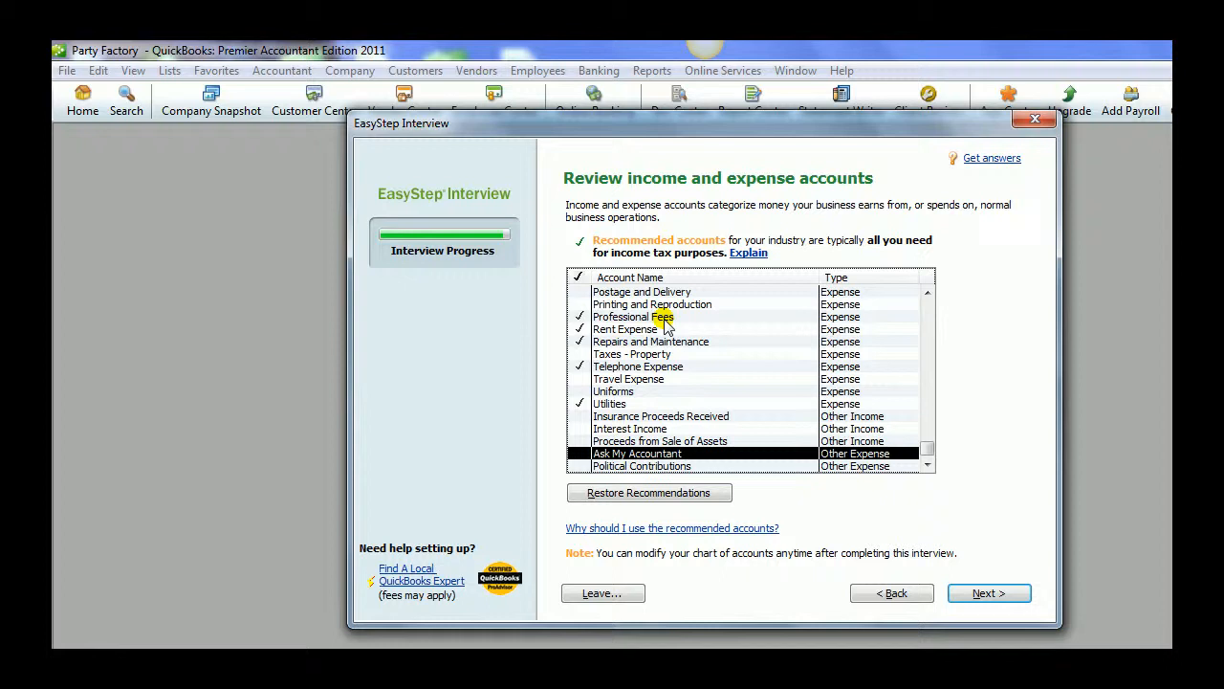
{"action": "left_click", "coordinate": [579, 317]}
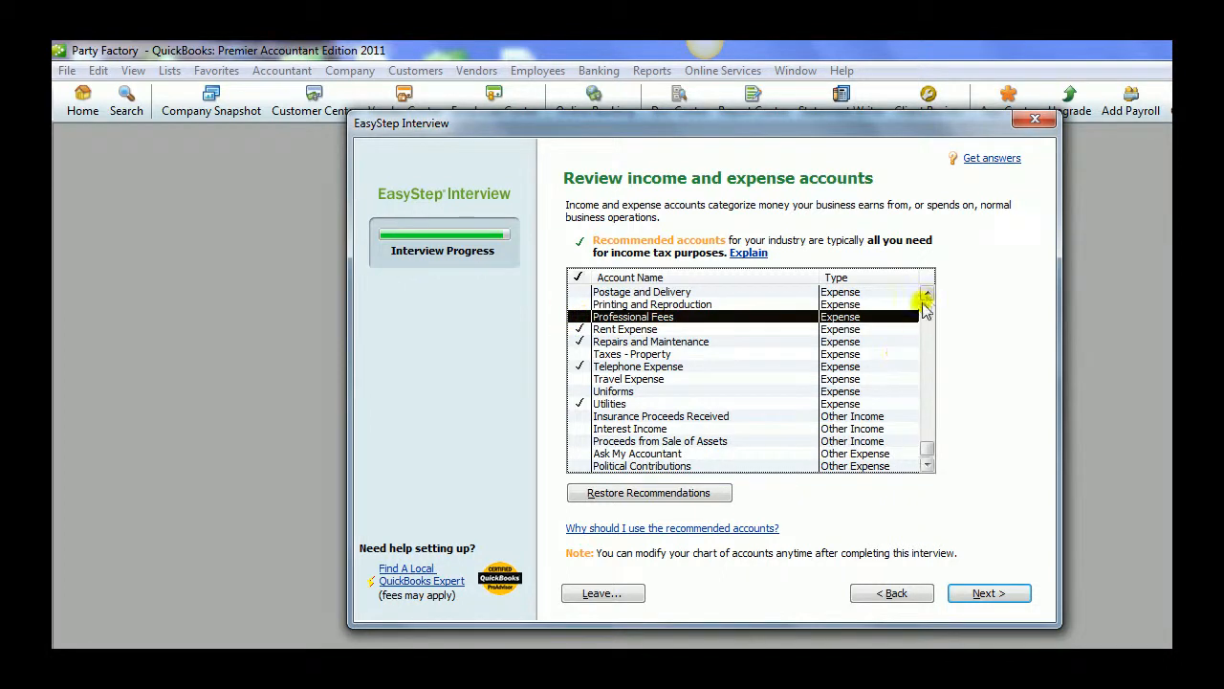
{"action": "scroll", "coordinate": [926, 309], "scroll_direction": "up", "scroll_amount": 2}
{"action": "left_click", "coordinate": [579, 316]}
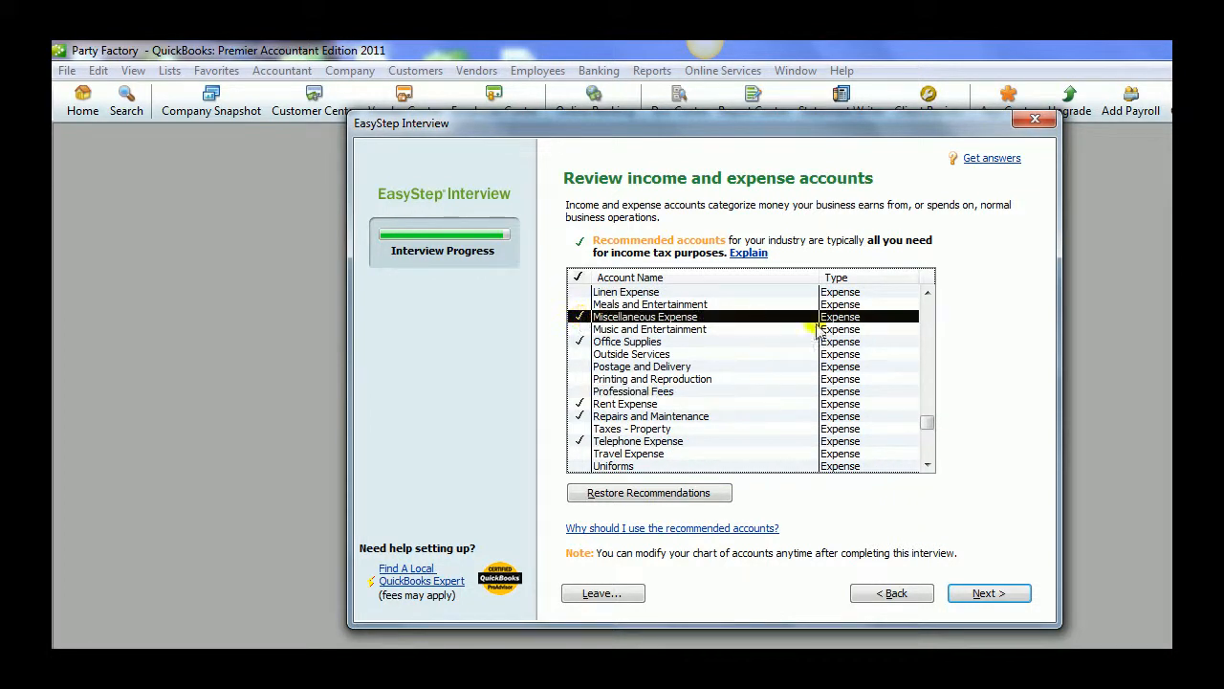
Step: Accept the account selection to finish the EasyStep Interview, proceed to setup and close the Quick Start Center
{"action": "left_click", "coordinate": [991, 594]}
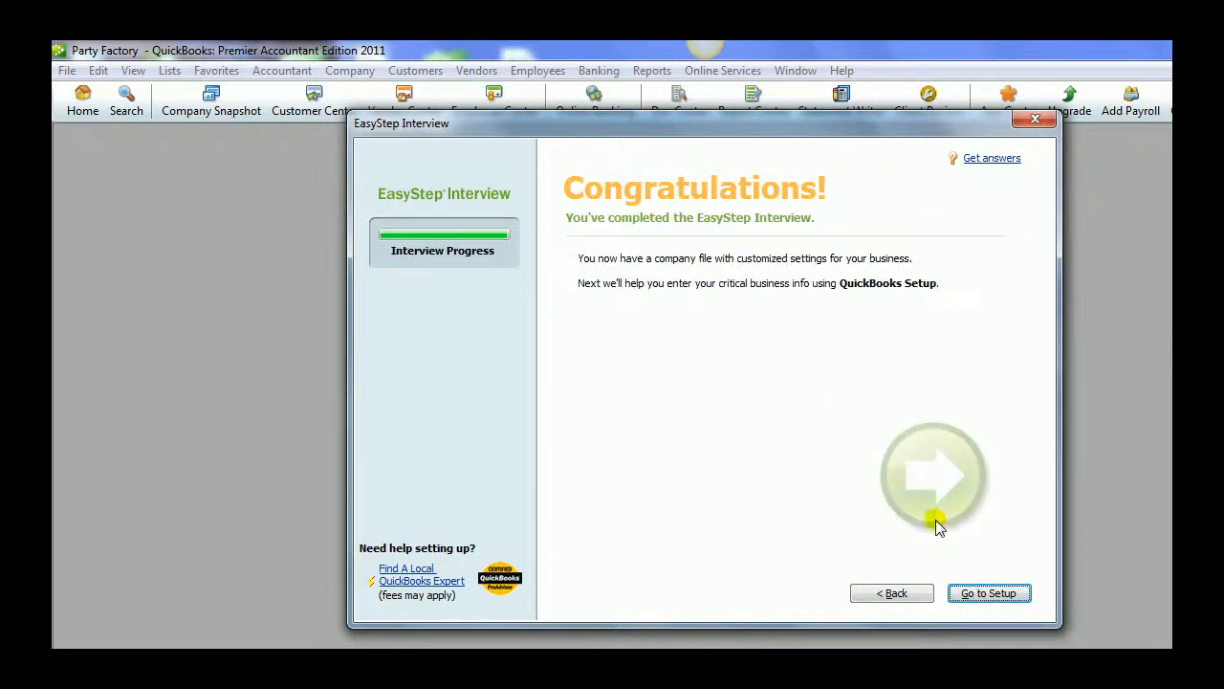
{"action": "left_click", "coordinate": [979, 594]}
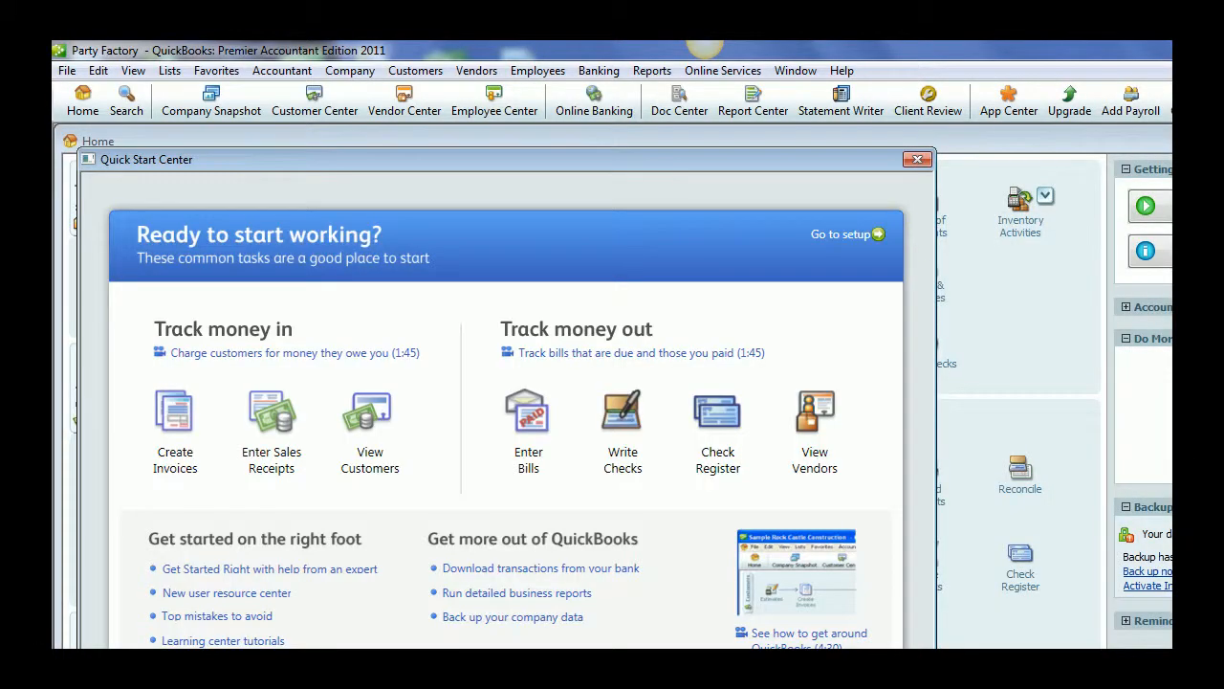
{"action": "left_click", "coordinate": [918, 158]}
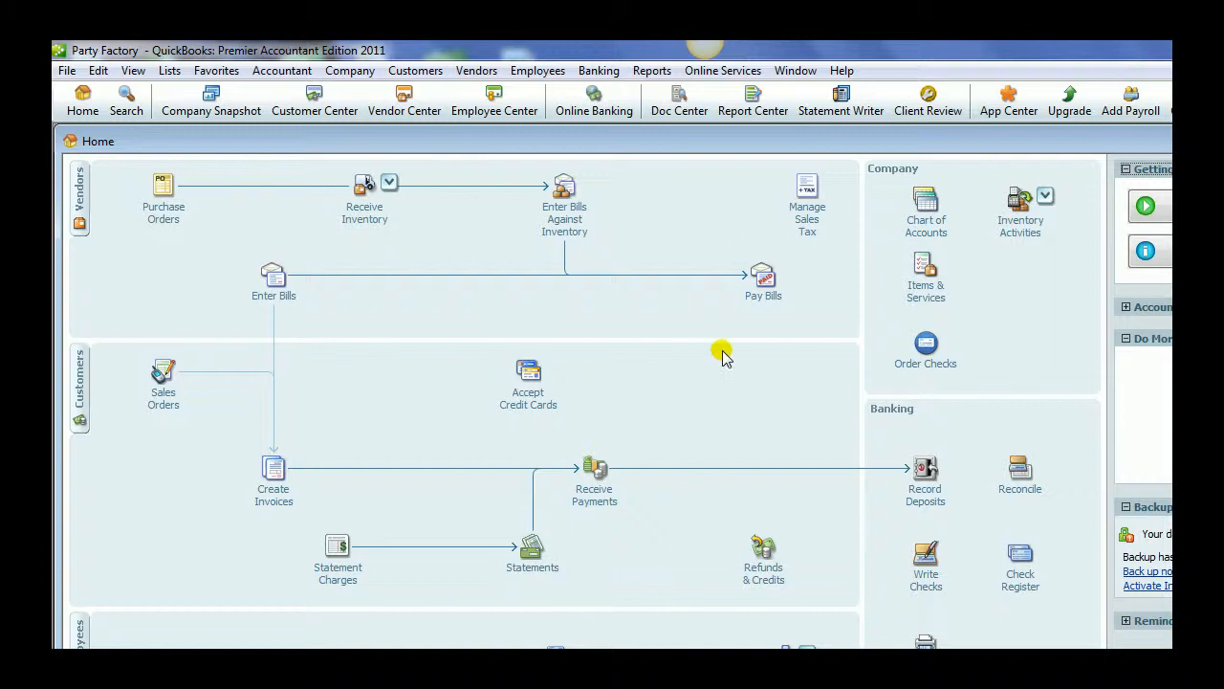